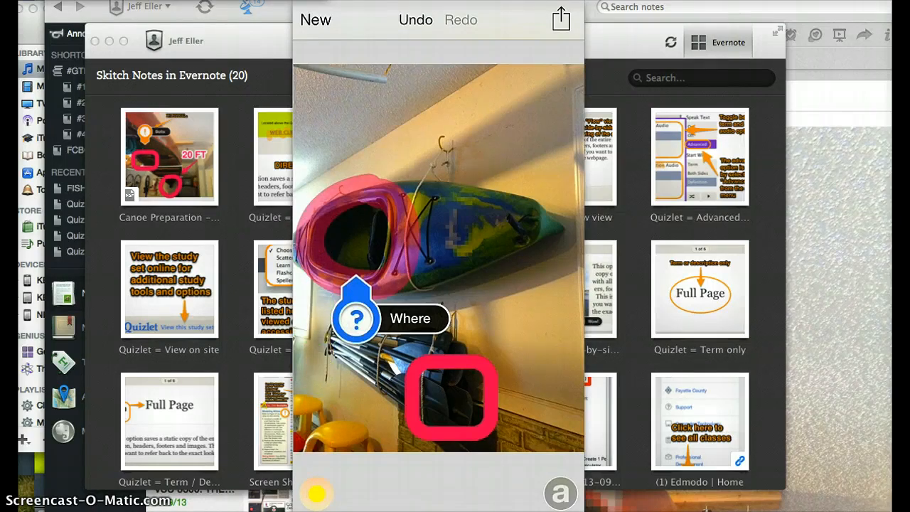
# Add a 'Count / Plan' text label just below the red box on the kayak photo.
pyautogui.click(458, 420)
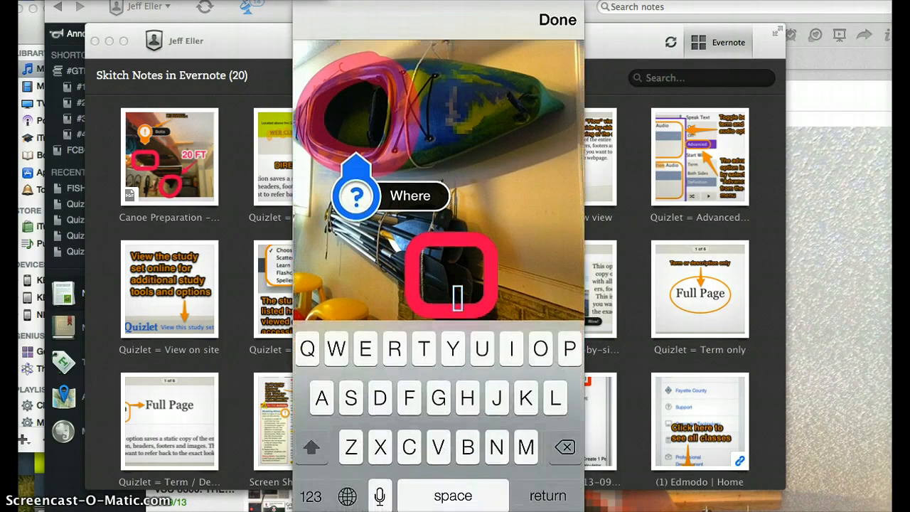
pyautogui.write('Count')
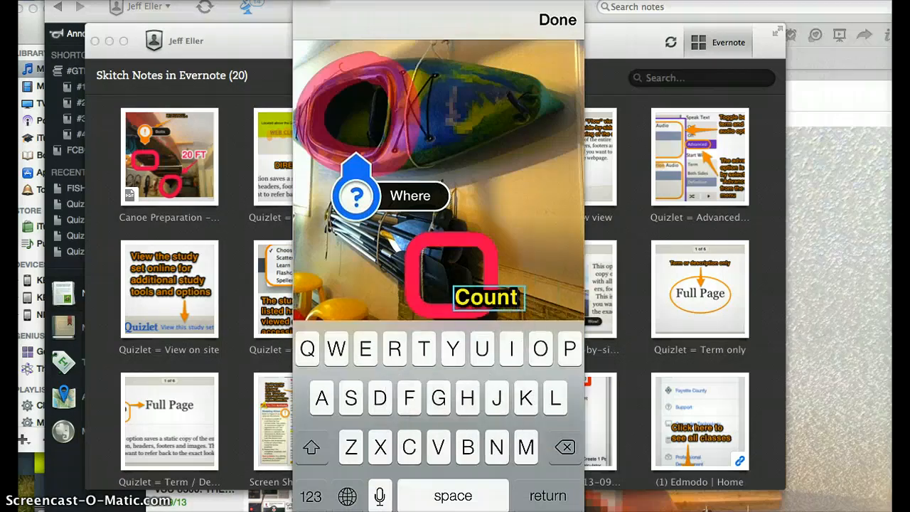
pyautogui.write(' / P')
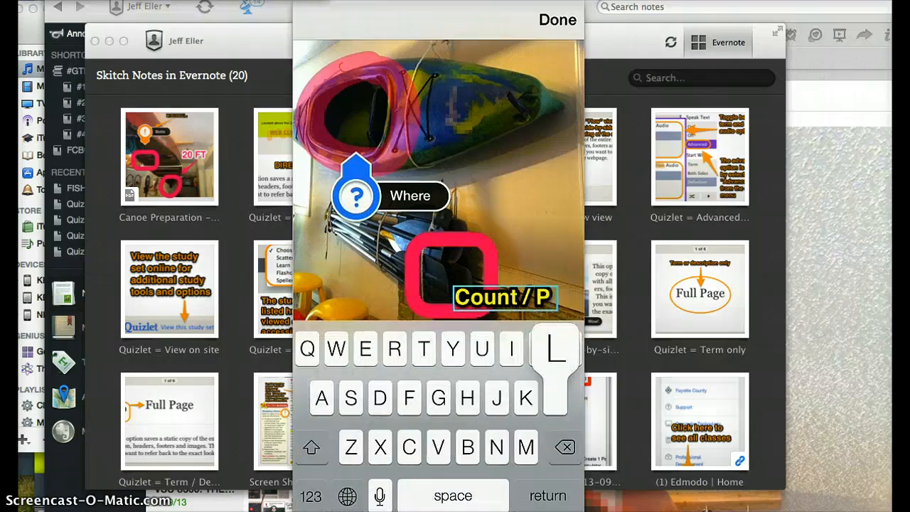
pyautogui.write('lan')
pyautogui.click(558, 19)
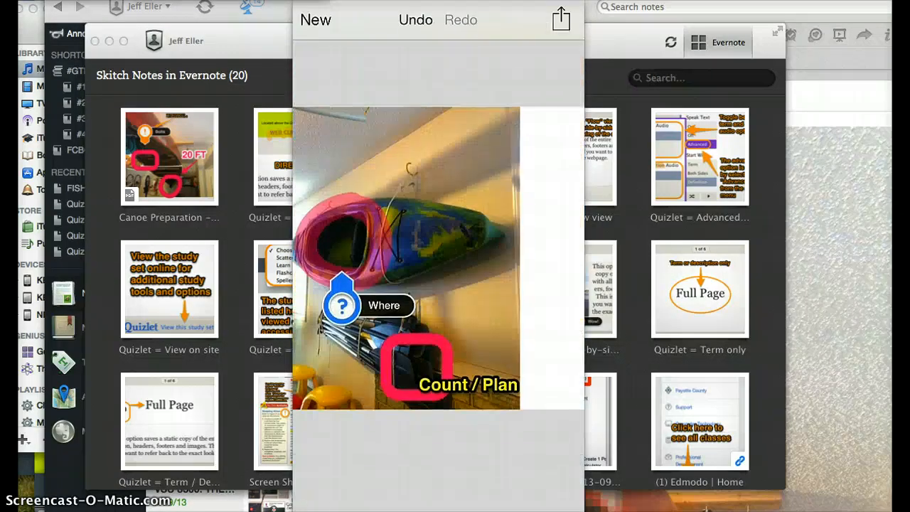
pyautogui.click(561, 494)
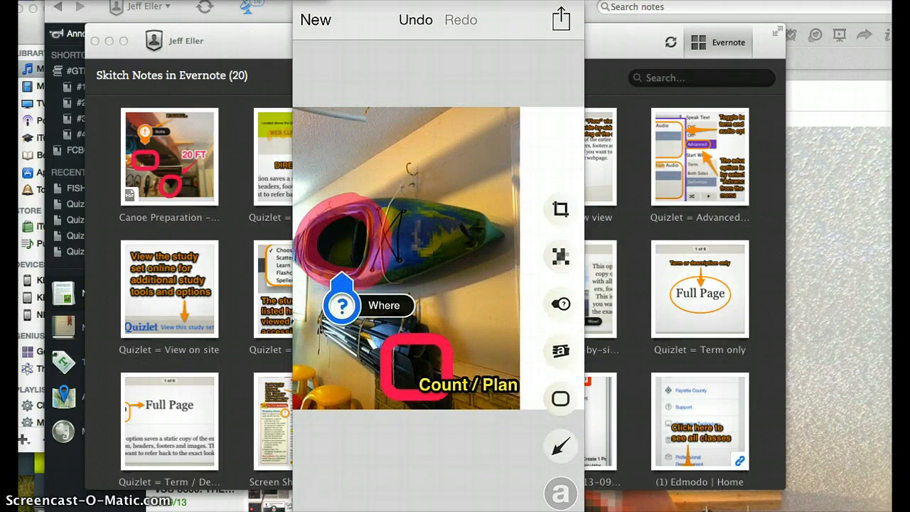
# Crop tightly around the kayak, Where stamp and Count / Plan box, undoing a first bad crop.
pyautogui.click(560, 209)
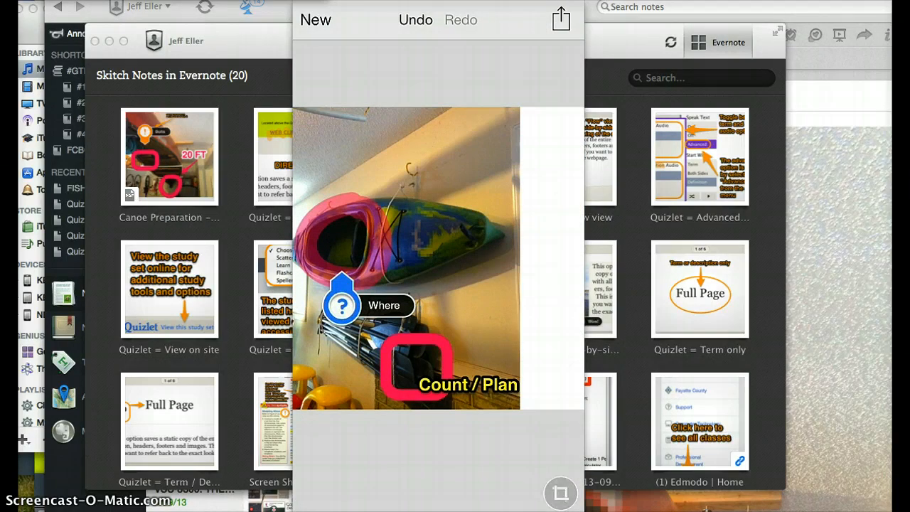
pyautogui.click(560, 493)
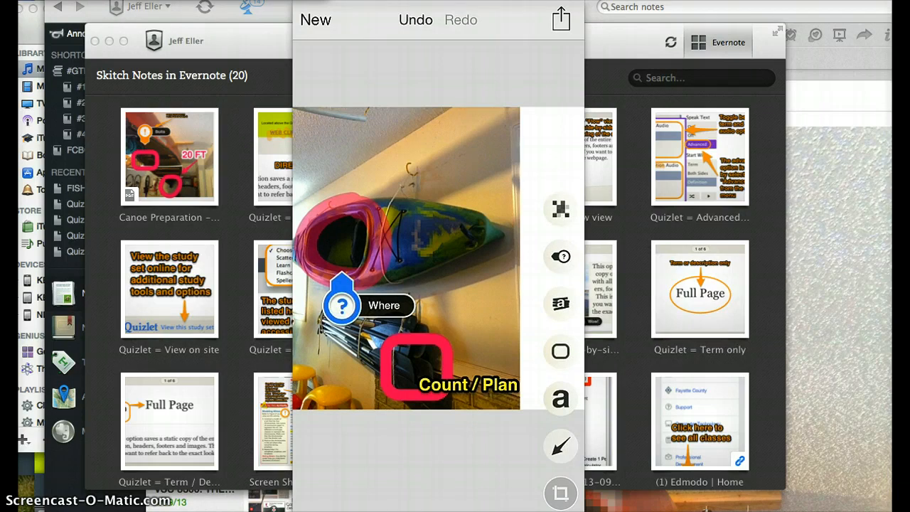
pyautogui.click(561, 493)
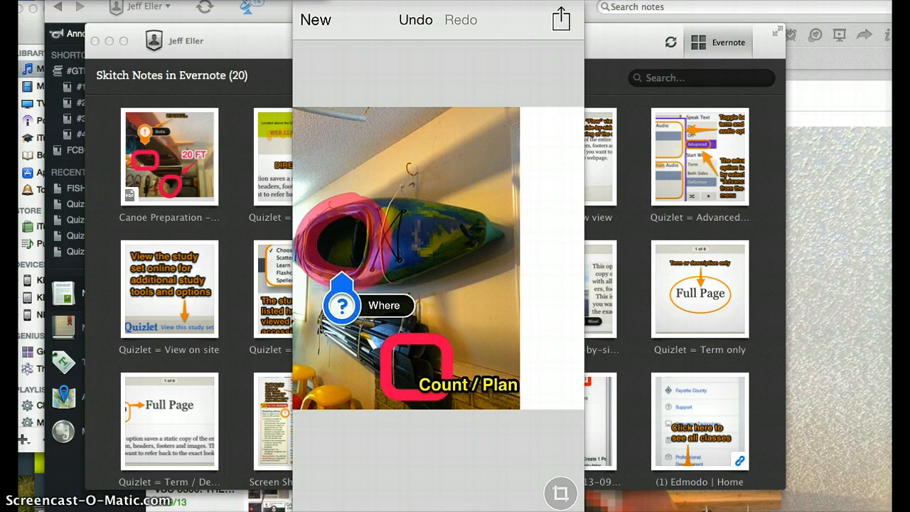
pyautogui.moveTo(299, 114); pyautogui.dragTo(525, 410)
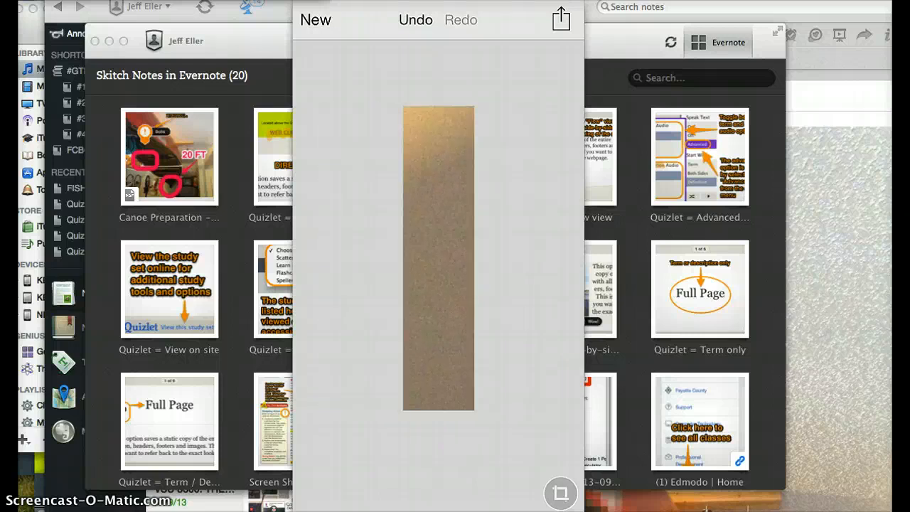
pyautogui.click(415, 19)
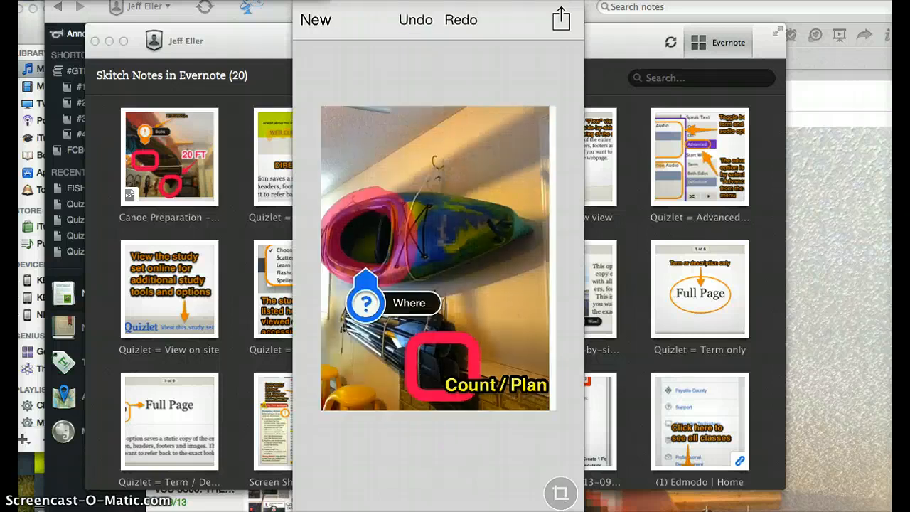
pyautogui.click(560, 492)
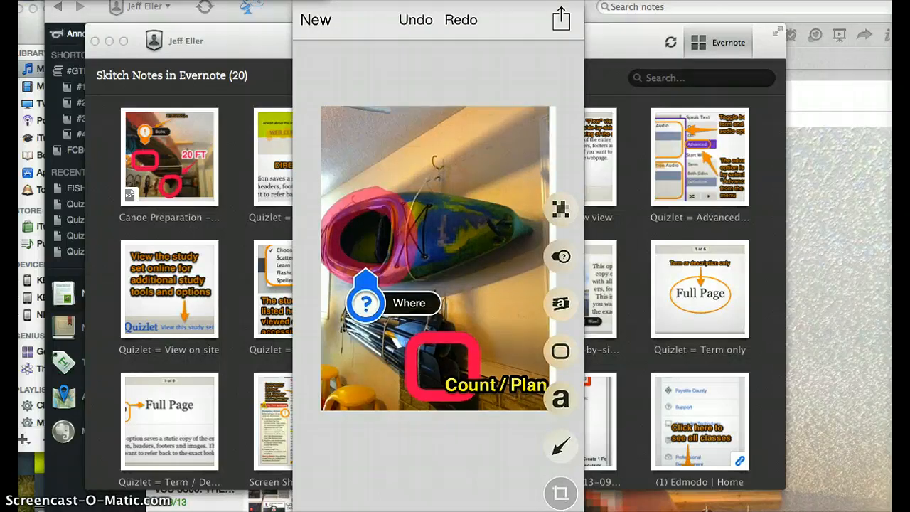
pyautogui.click(560, 492)
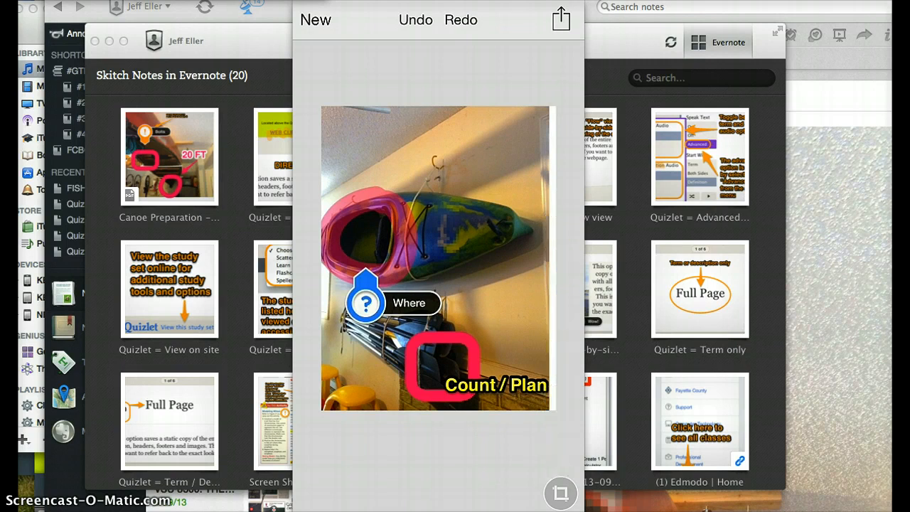
pyautogui.moveTo(555, 403)
pyautogui.mouseDown()
pyautogui.moveTo(450, 205)
pyautogui.moveTo(321, 183)
pyautogui.mouseUp()
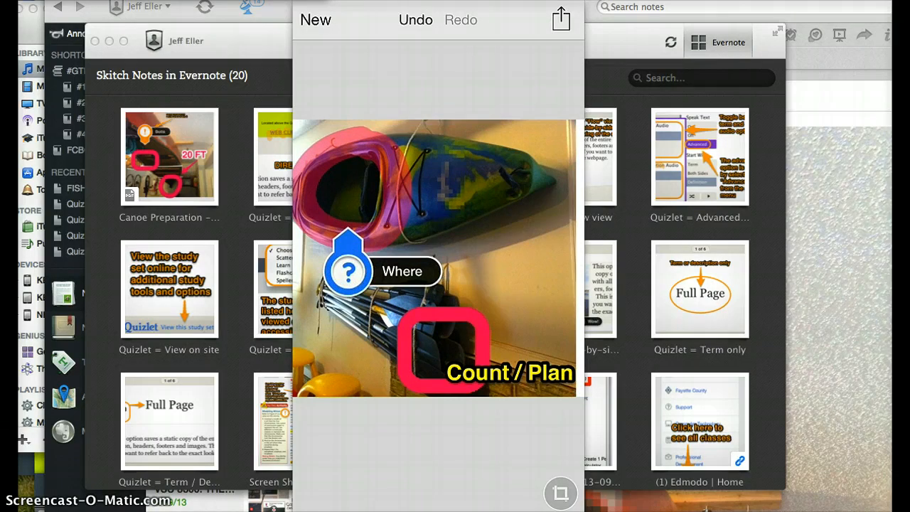
# Share the cropped kayak photo to Evernote with the caption 'Kayak Prep'.
pyautogui.click(561, 19)
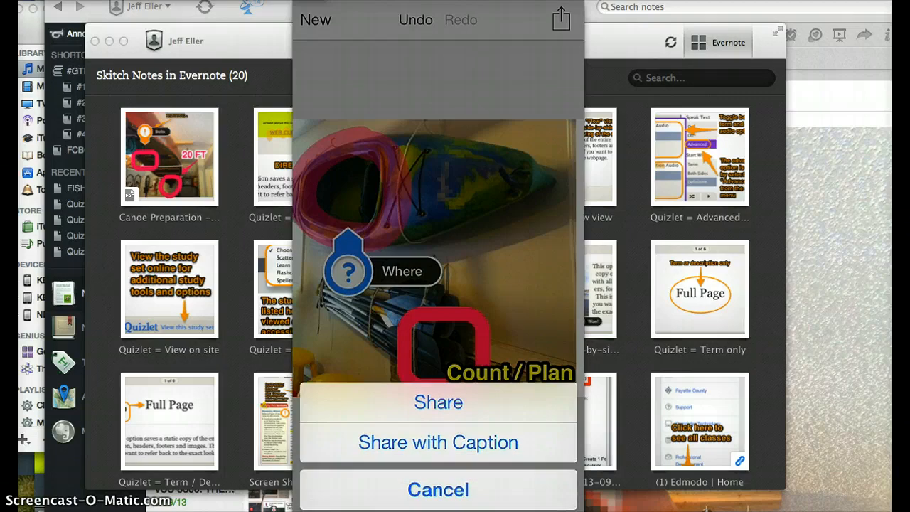
pyautogui.click(438, 441)
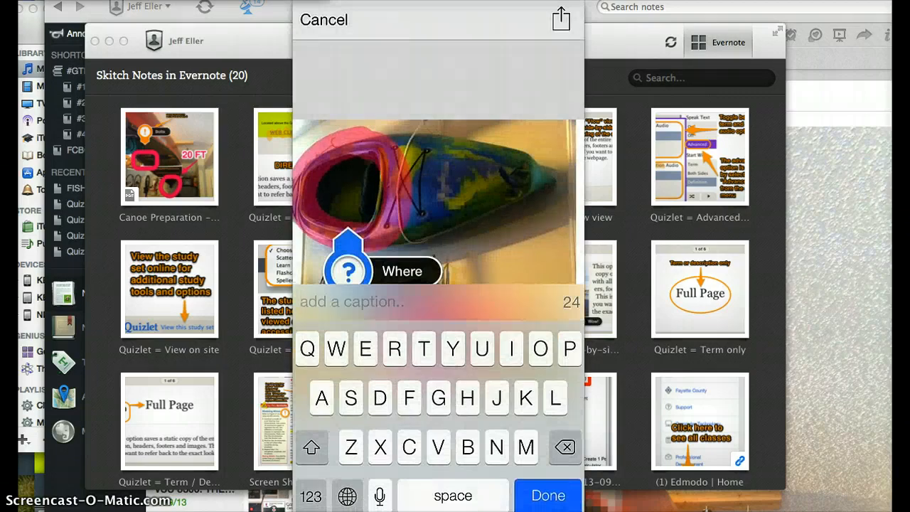
pyautogui.write('Kaya')
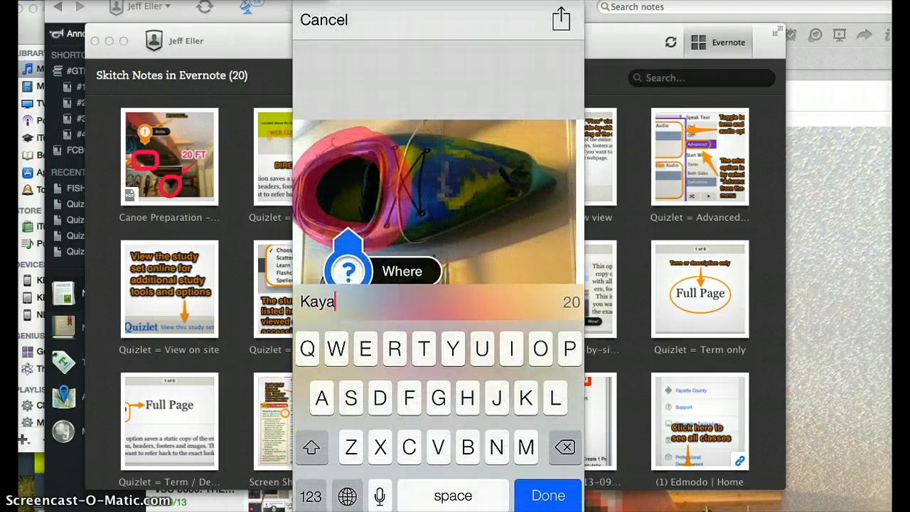
pyautogui.write('k Prep')
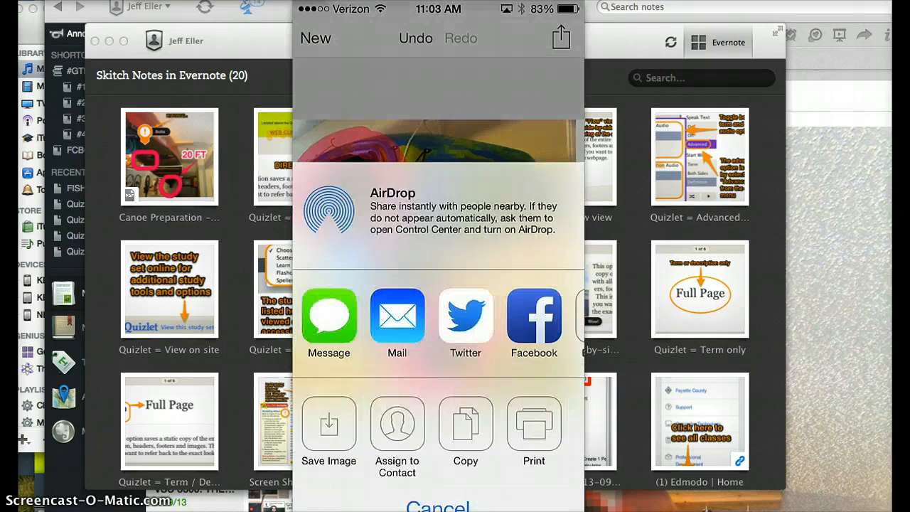
pyautogui.moveTo(534, 302); pyautogui.dragTo(421, 302)
pyautogui.click(548, 302)
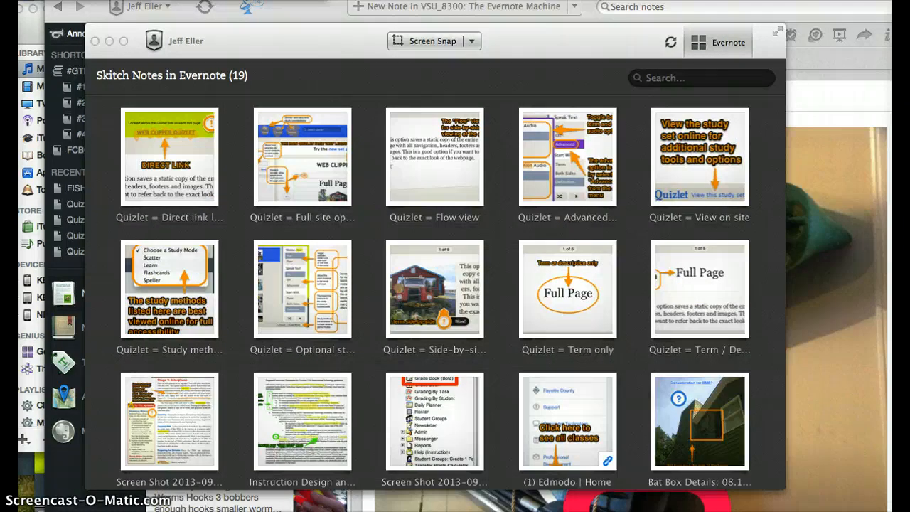
# Close the Skitch notes gallery window to reveal Evernote's Kayak Prep note.
pyautogui.click(473, 41)
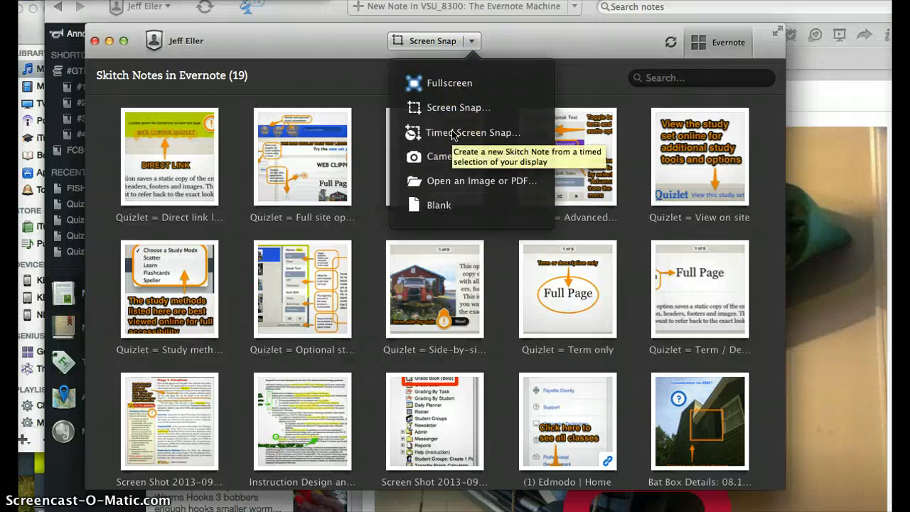
pyautogui.click(472, 41)
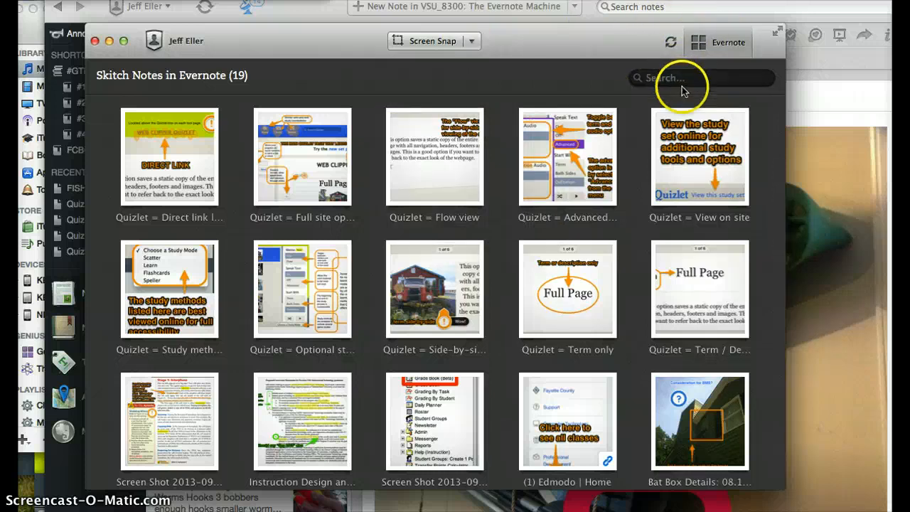
pyautogui.scroll(-5, 510, 318)
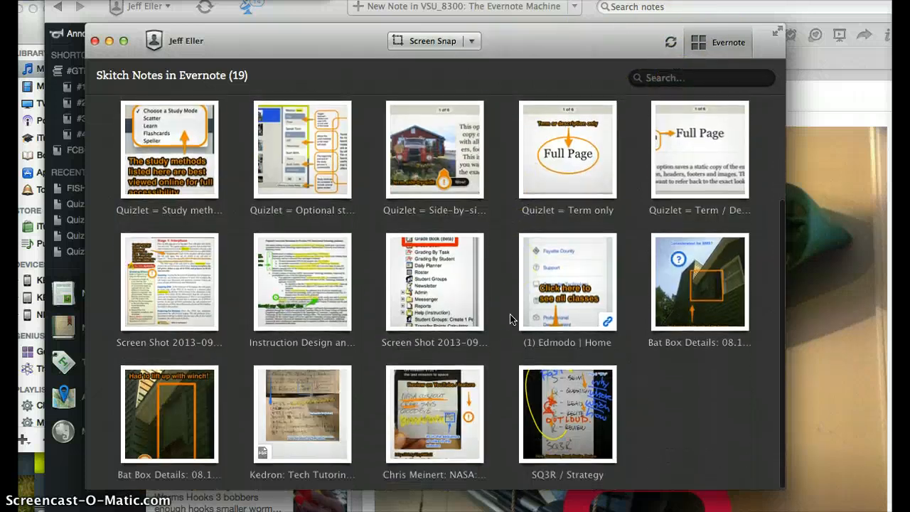
pyautogui.scroll(4, 509, 319)
pyautogui.scroll(1, 509, 318)
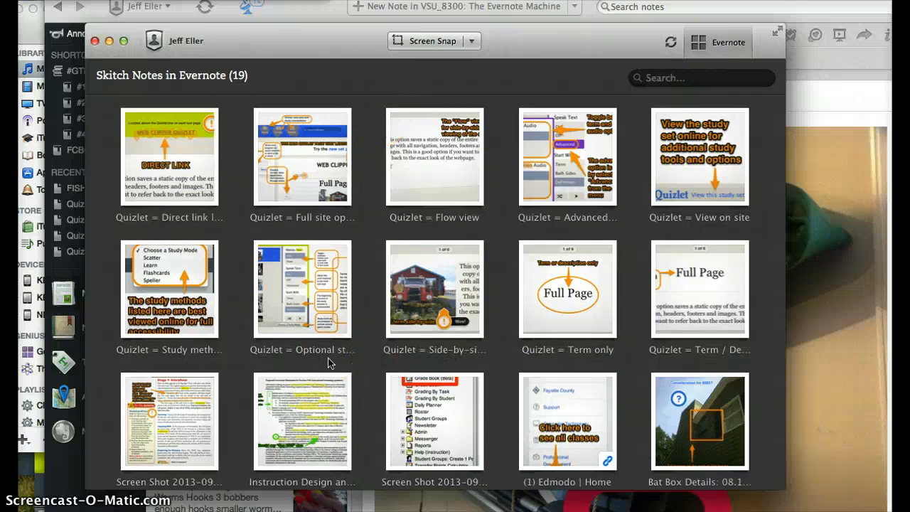
pyautogui.click(217, 133)
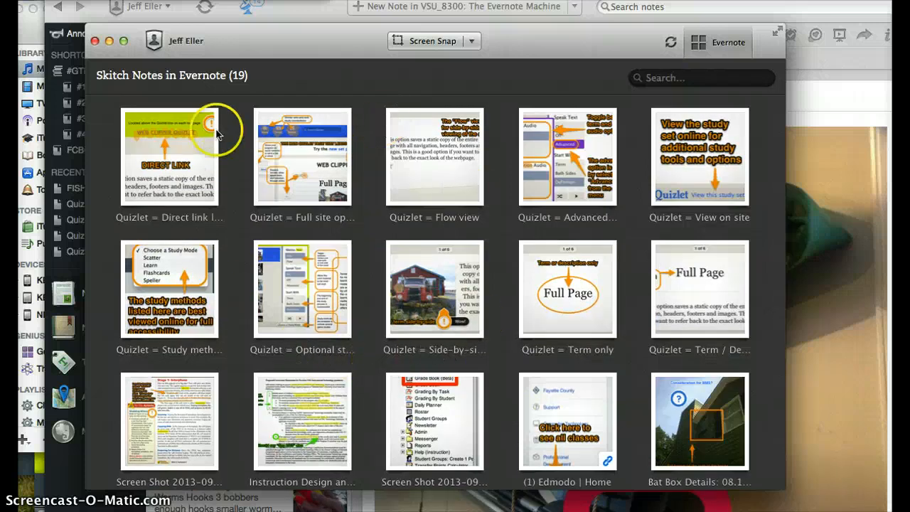
pyautogui.click(94, 41)
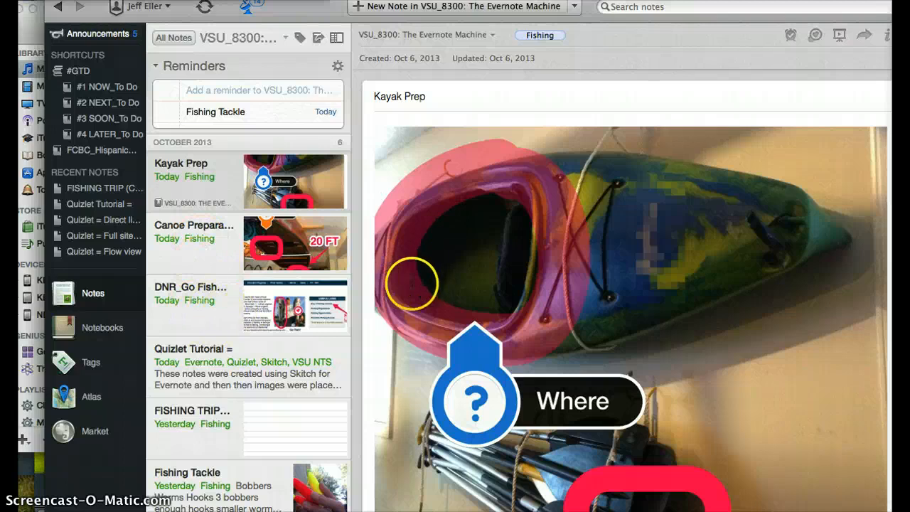
# Look through the DNR_Go Fish Georgia Education Center and FISHING TRIP checklist notes.
pyautogui.click(226, 304)
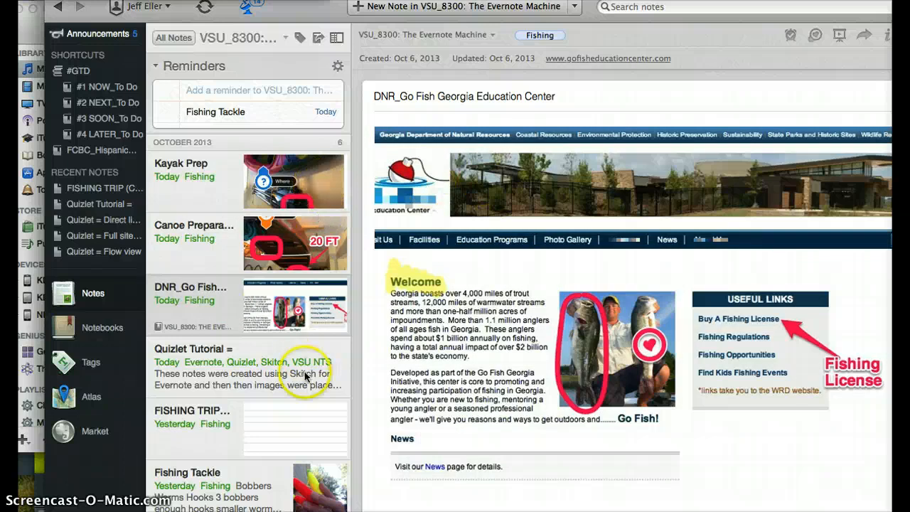
pyautogui.click(296, 427)
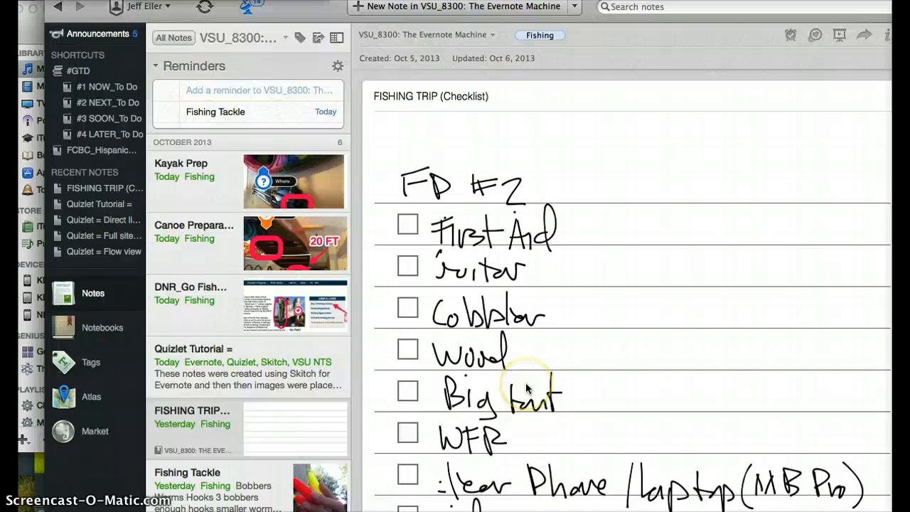
pyautogui.scroll(-15, 526, 388)
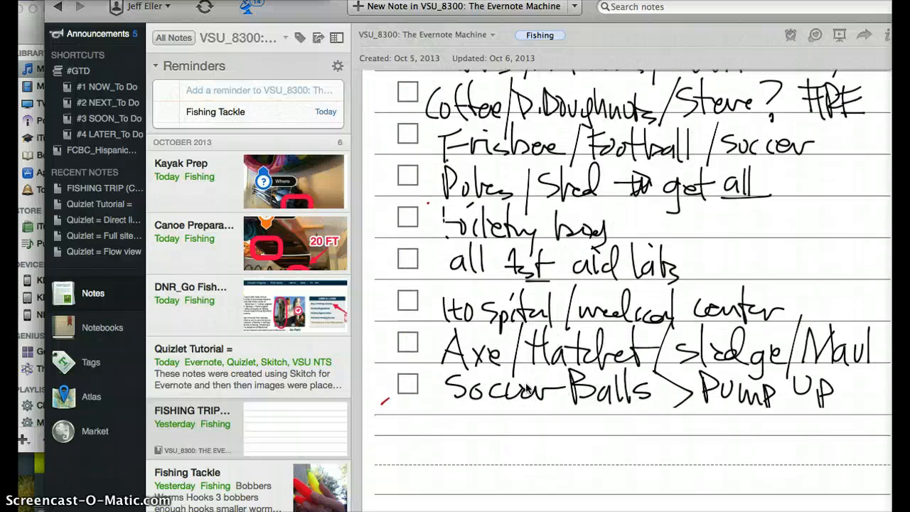
pyautogui.scroll(15, 526, 388)
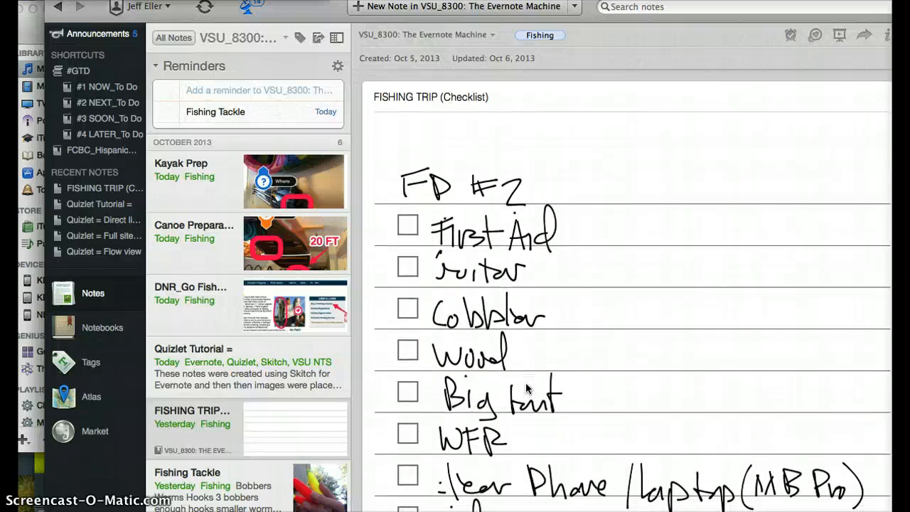
# Review the Fishing Tackle note, then view the Kayak Prep note.
pyautogui.click(277, 482)
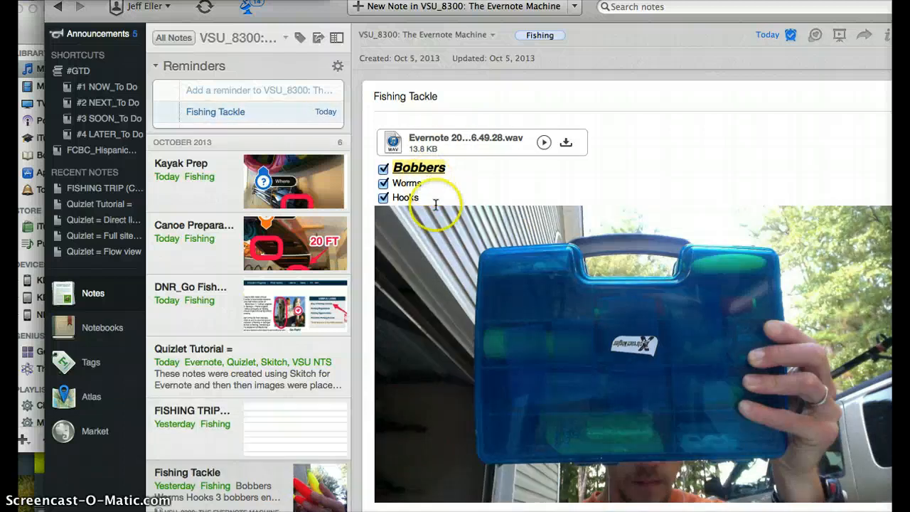
pyautogui.scroll(-10, 448, 311)
pyautogui.scroll(-20, 447, 311)
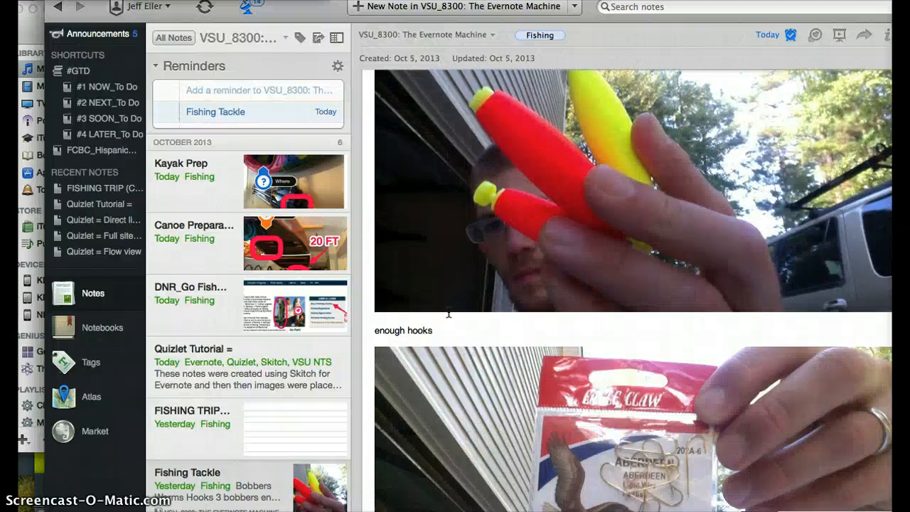
pyautogui.scroll(-5, 448, 310)
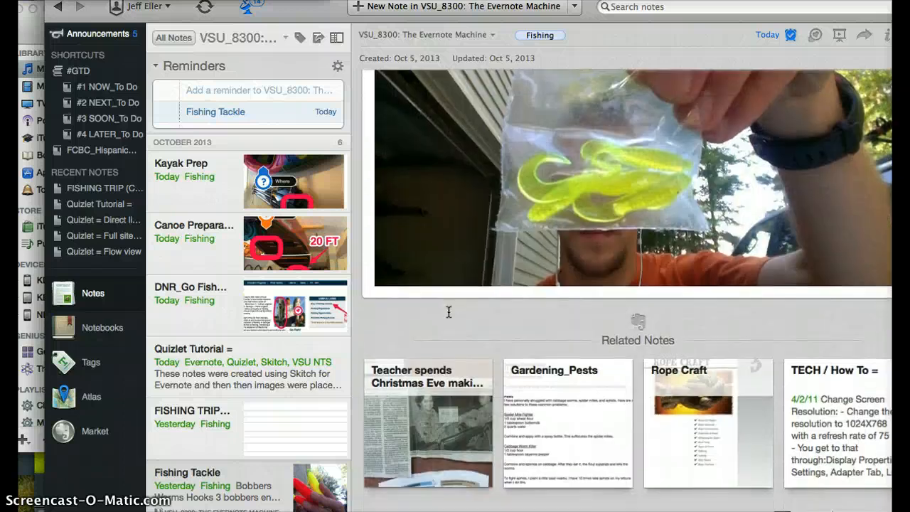
pyautogui.scroll(20, 448, 311)
pyautogui.scroll(13, 448, 311)
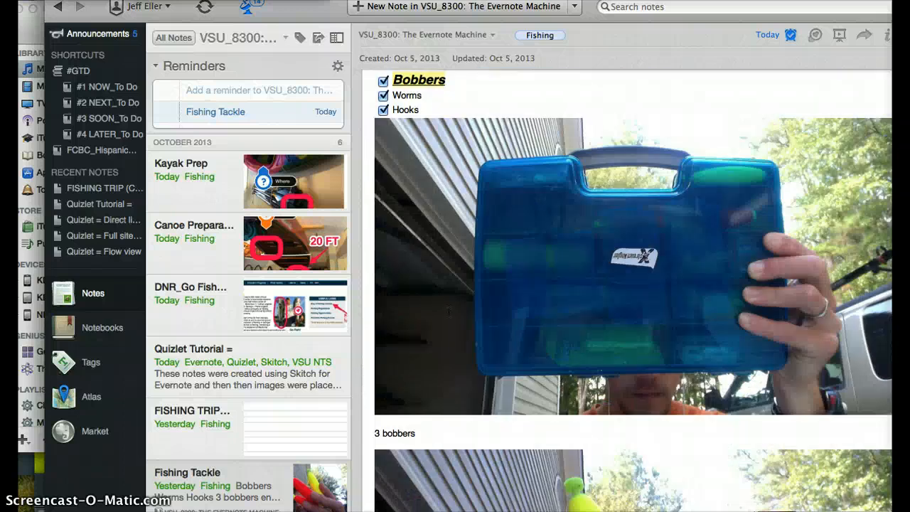
pyautogui.click(270, 188)
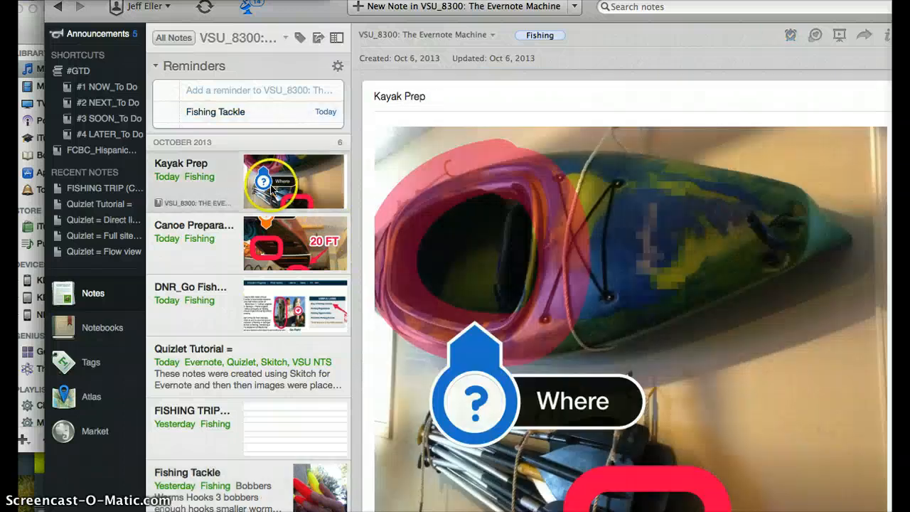
pyautogui.scroll(-4, 643, 274)
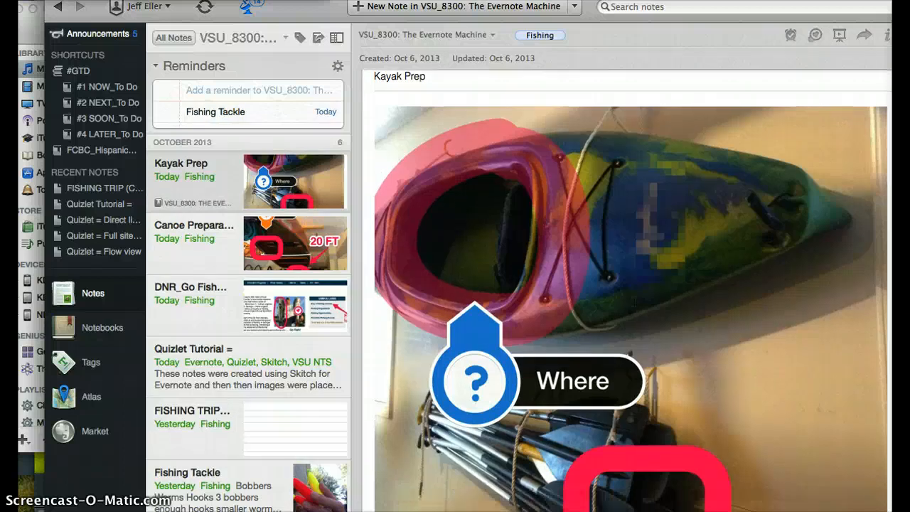
pyautogui.scroll(4, 643, 273)
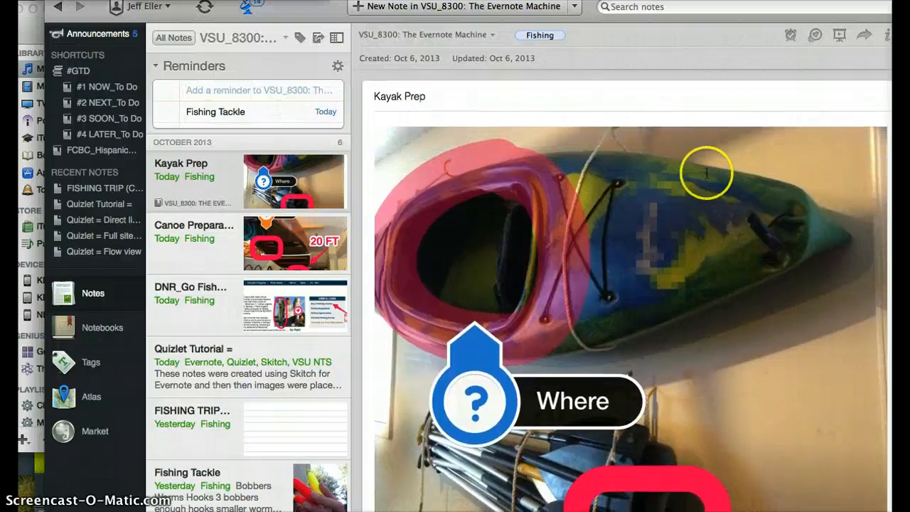
# Open the Kayak Prep note's kayak photo in Skitch for markup.
pyautogui.click(816, 37)
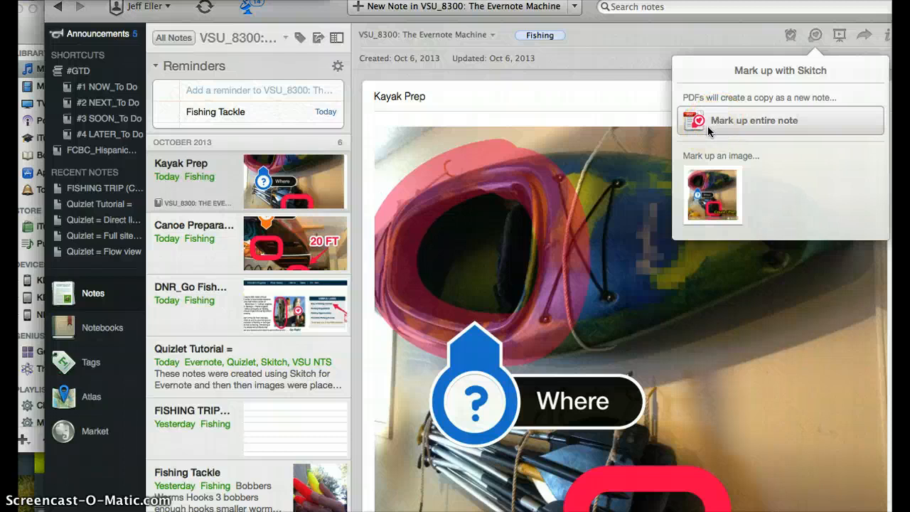
pyautogui.click(711, 196)
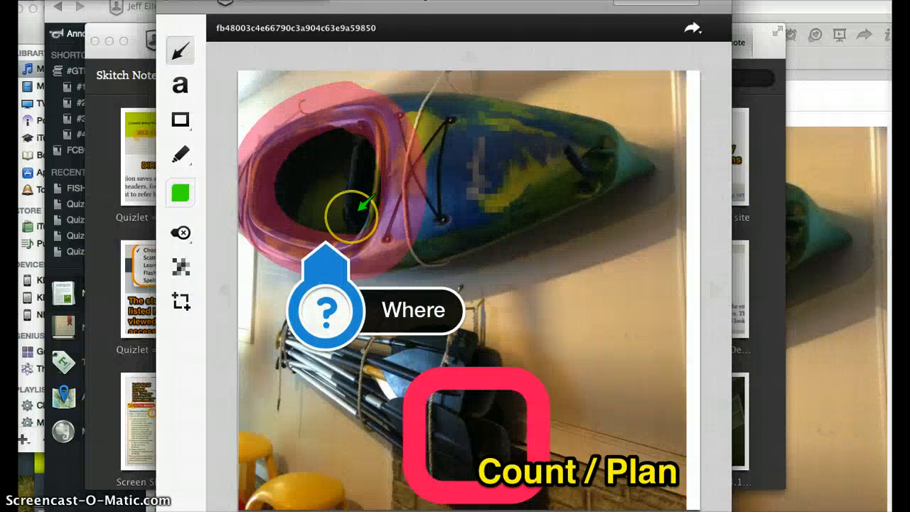
pyautogui.click(189, 159)
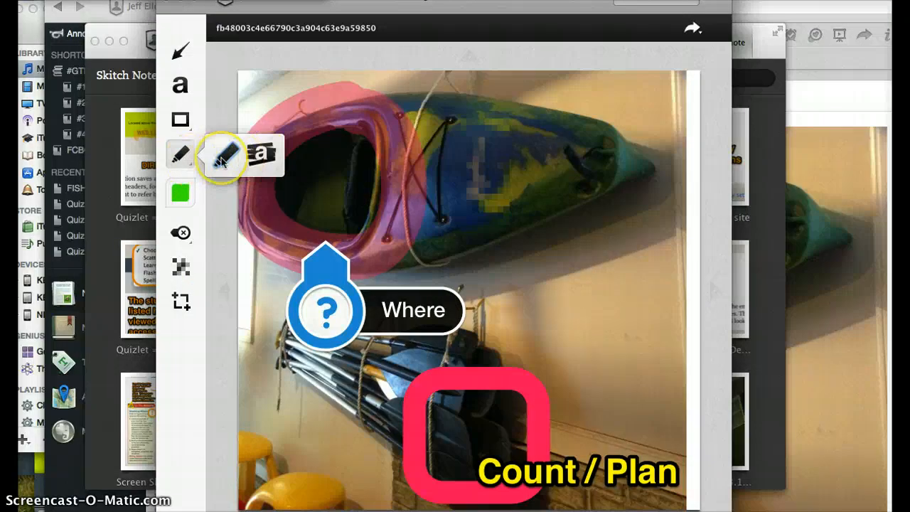
# Add a smallest-size yellow 'Total of 15 paddles' label beside the paddles.
pyautogui.click(179, 192)
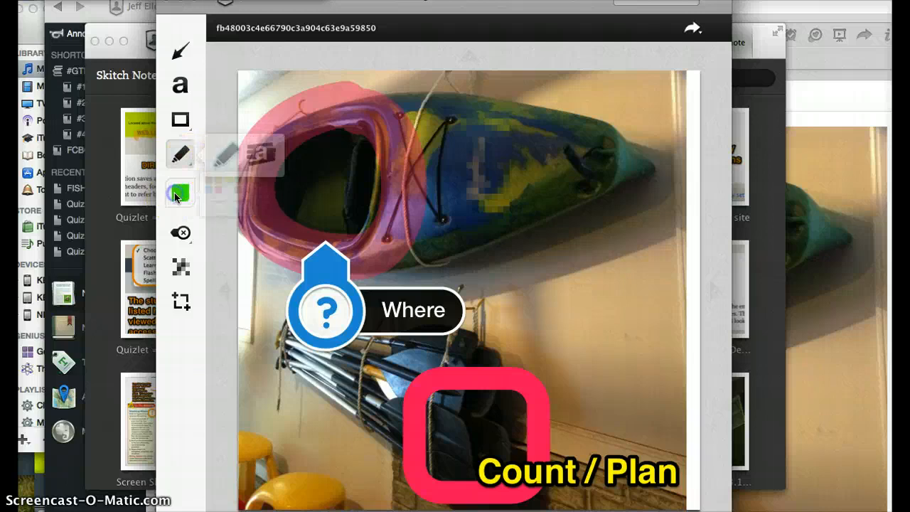
pyautogui.moveTo(289, 218); pyautogui.dragTo(221, 217)
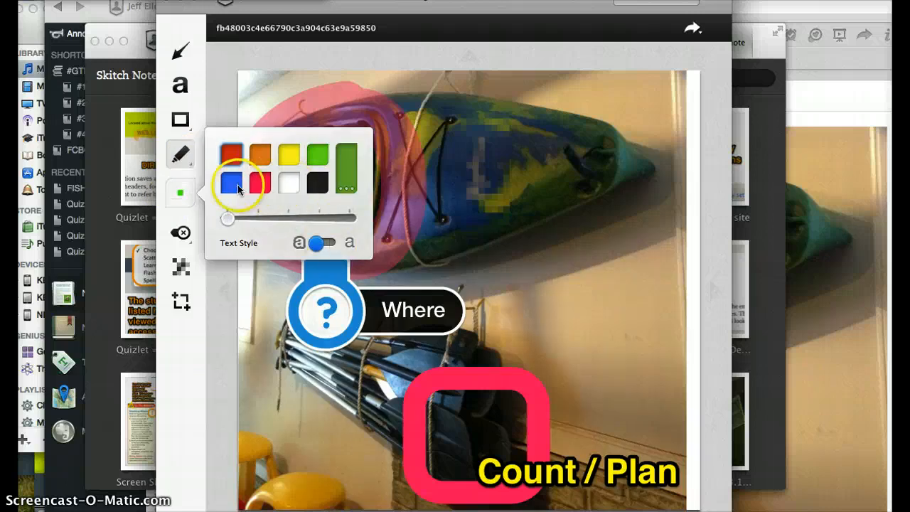
pyautogui.click(289, 153)
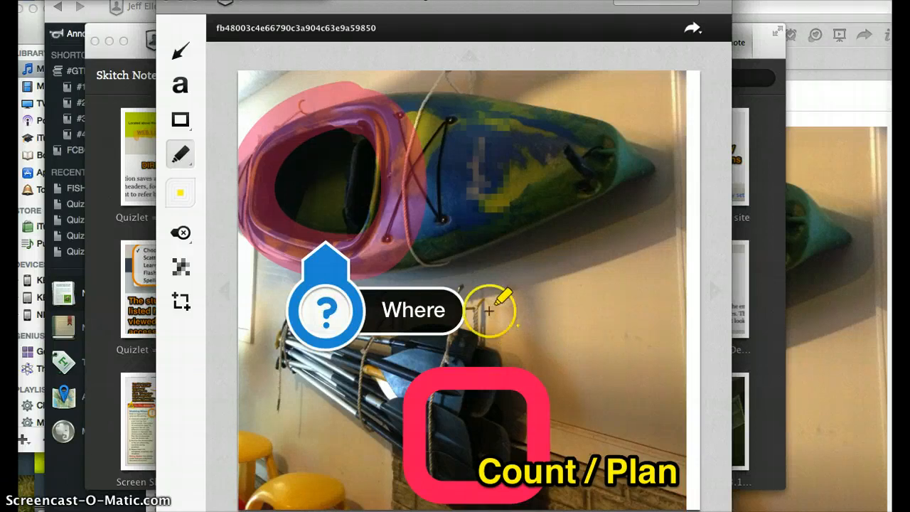
pyautogui.click(180, 85)
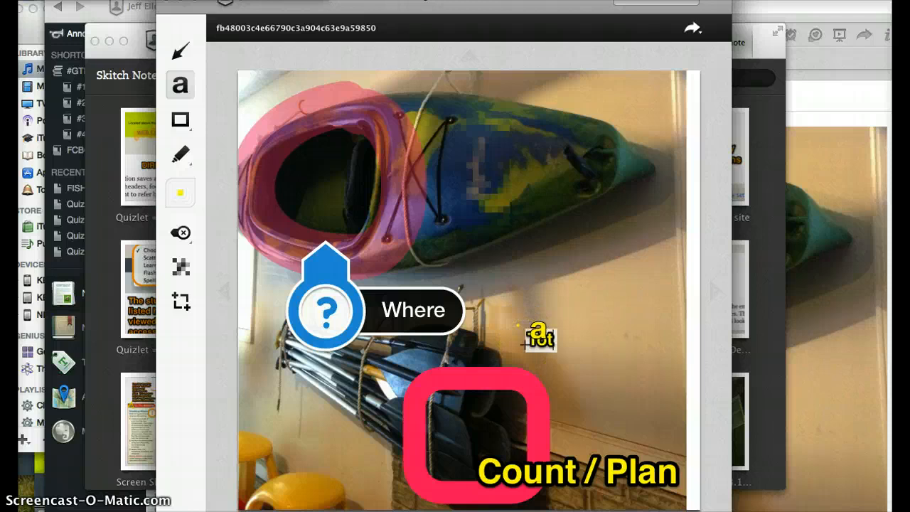
pyautogui.write('of 1')
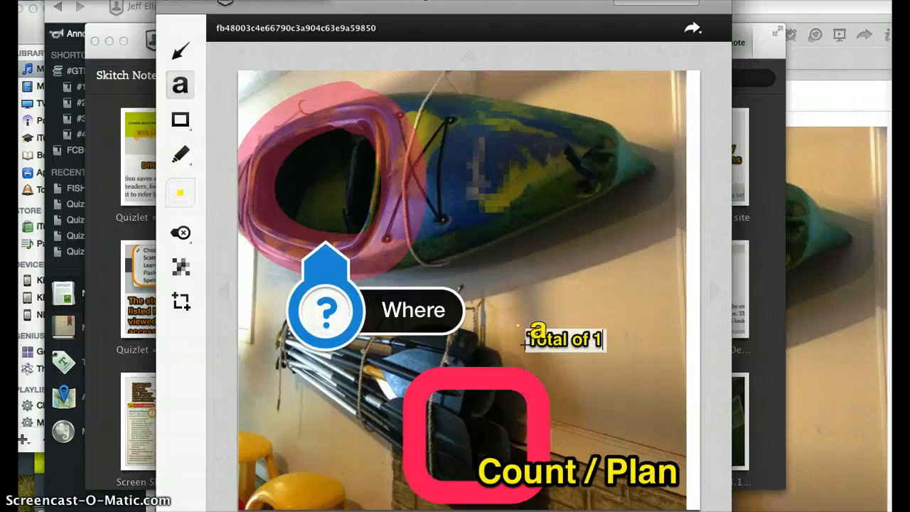
pyautogui.write('5 paddles')
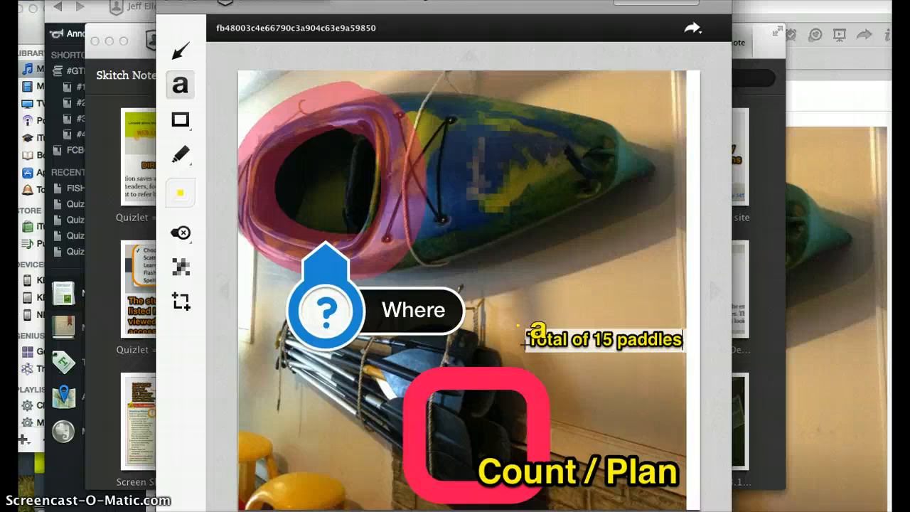
pyautogui.click(606, 423)
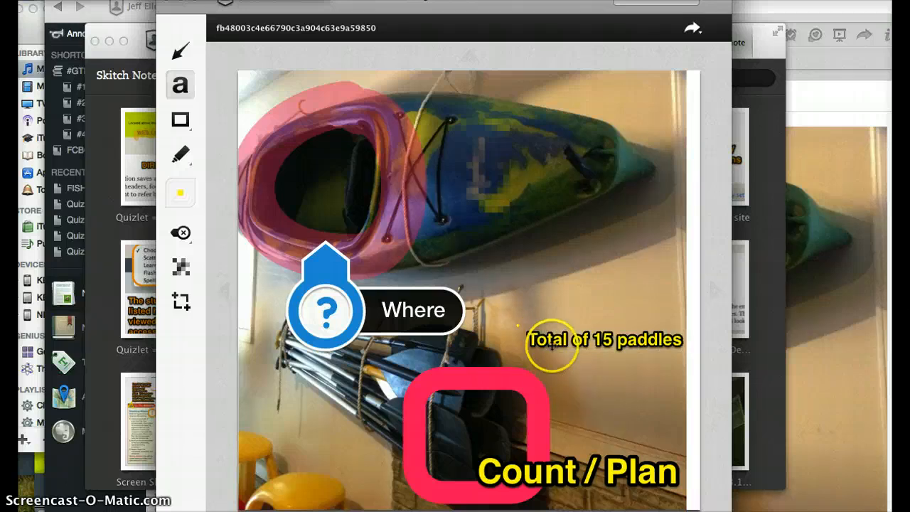
# Restyle the 'Total of 15 paddles' label as plain text.
pyautogui.click(551, 343)
pyautogui.click(589, 306)
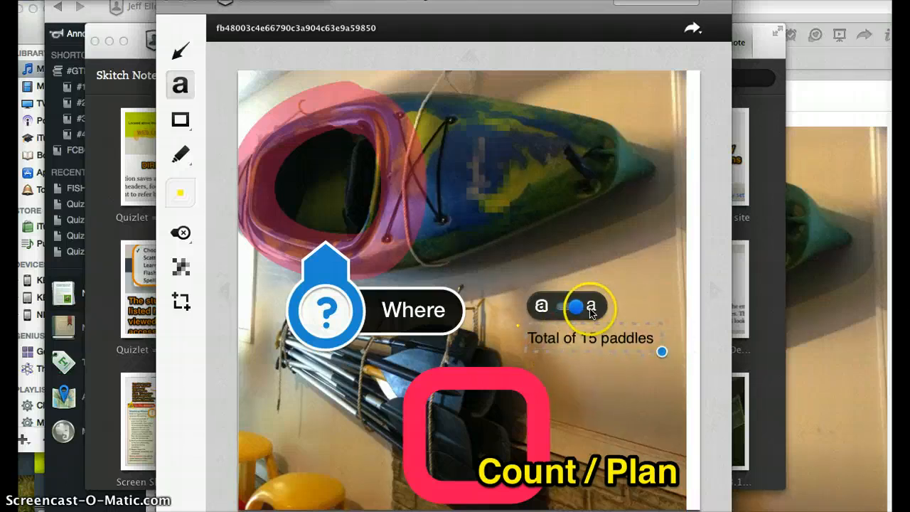
pyautogui.click(540, 305)
pyautogui.click(581, 307)
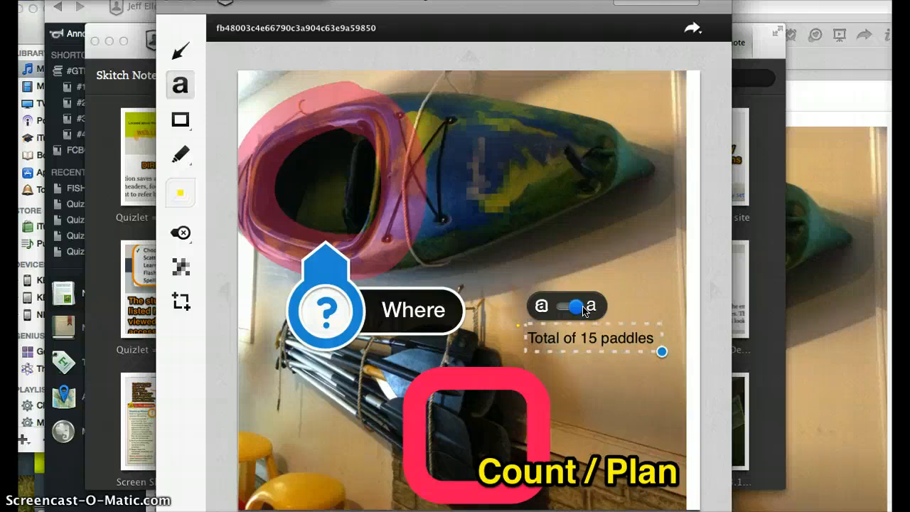
pyautogui.click(183, 125)
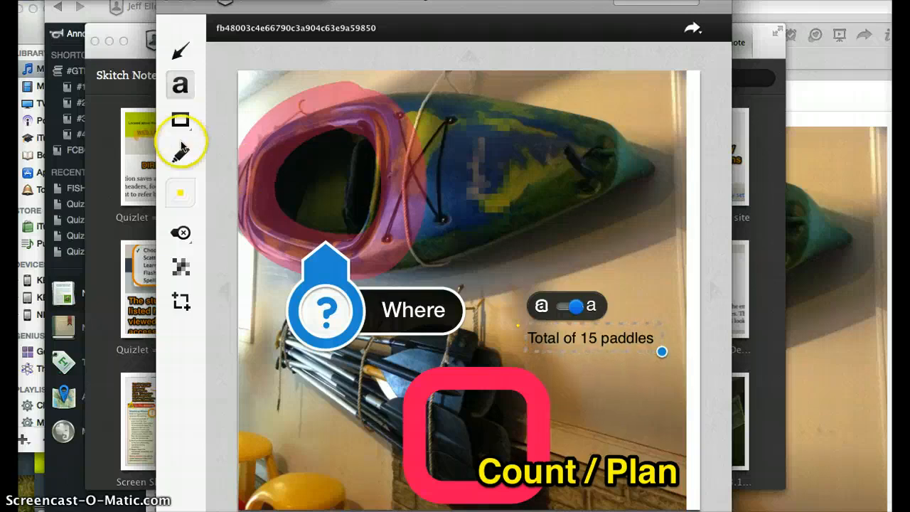
# Outline the 'Total of 15 paddles' label with a pink rounded rectangle.
pyautogui.click(259, 121)
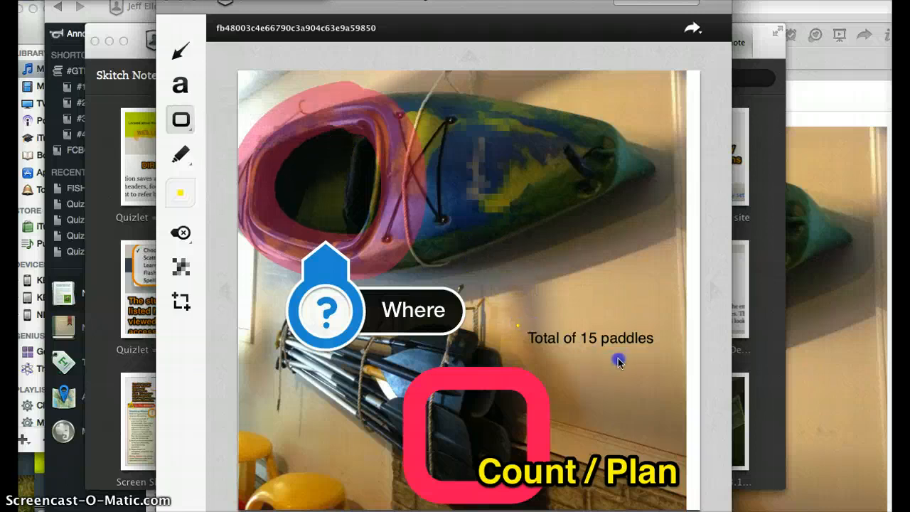
pyautogui.click(180, 193)
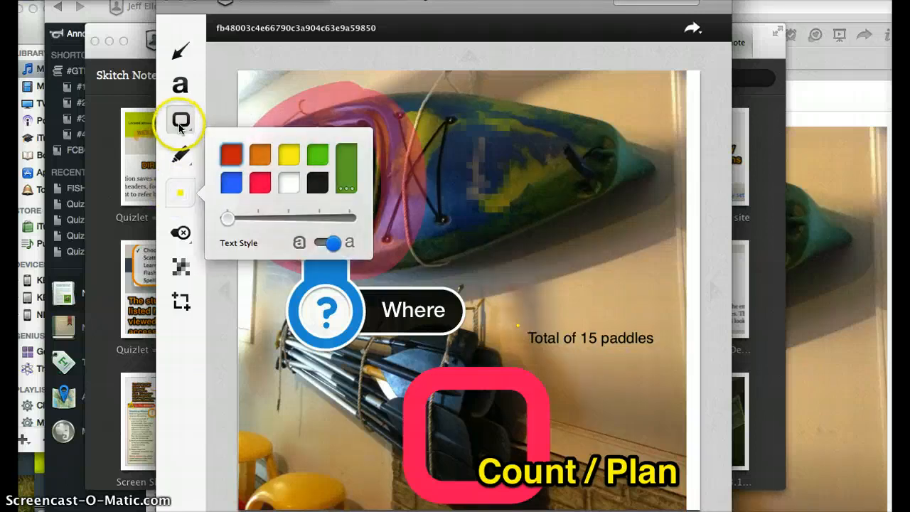
pyautogui.click(258, 184)
pyautogui.click(181, 122)
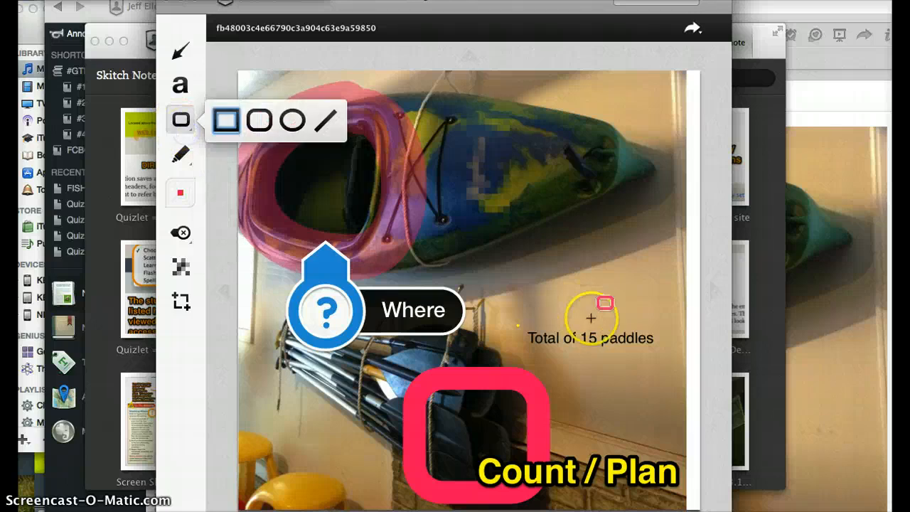
pyautogui.moveTo(517, 317); pyautogui.dragTo(662, 361)
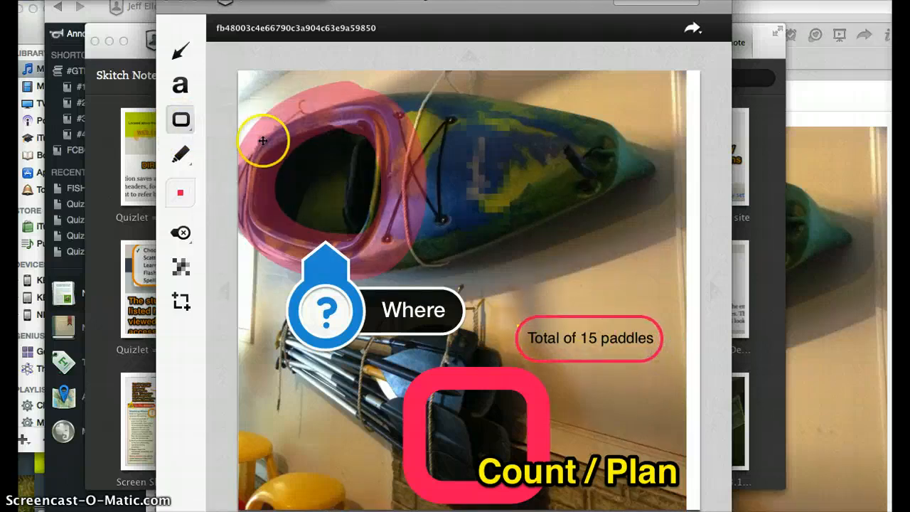
# Nudge the outline slightly and draw an arrow from the label into the red box.
pyautogui.click(177, 58)
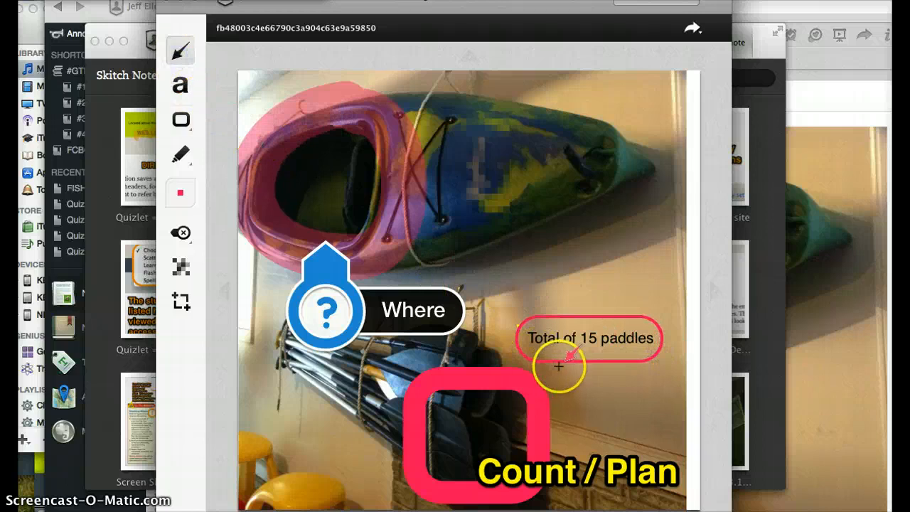
pyautogui.click(536, 364)
pyautogui.moveTo(516, 387); pyautogui.dragTo(520, 381)
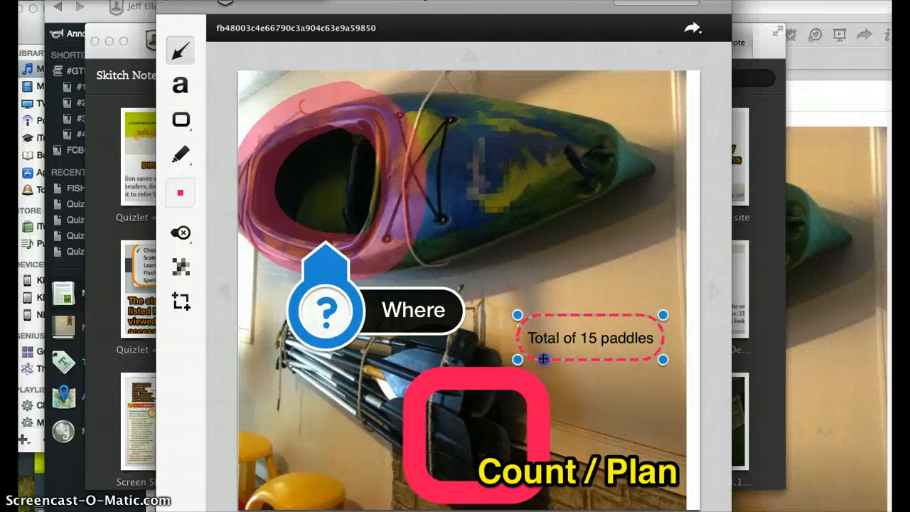
pyautogui.click(181, 51)
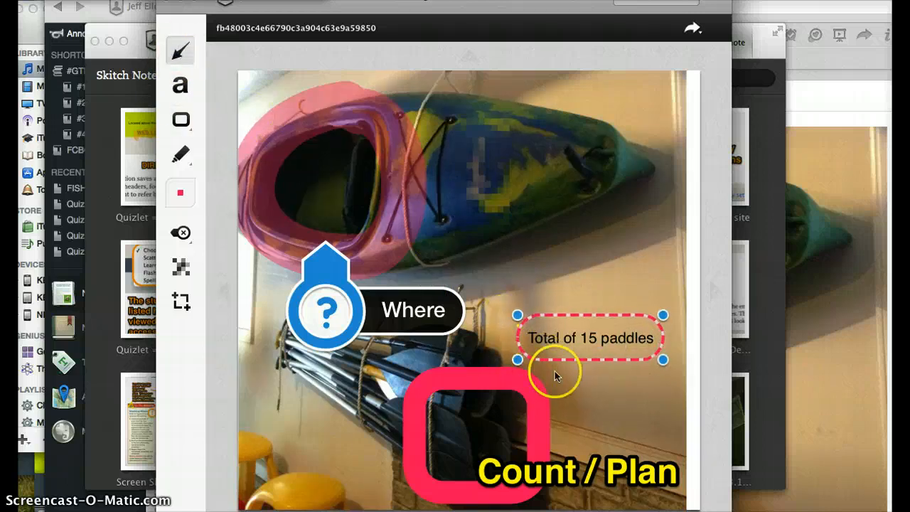
pyautogui.click(557, 373)
pyautogui.moveTo(540, 370); pyautogui.dragTo(484, 424)
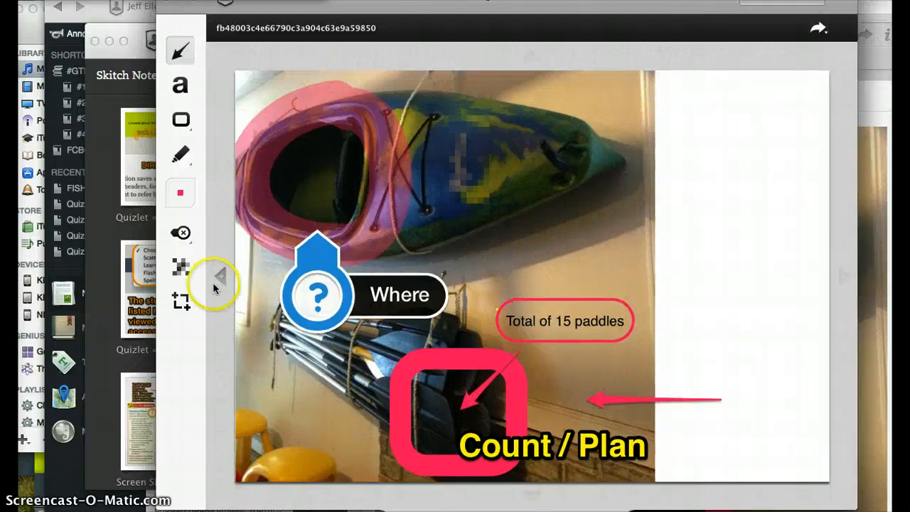
# Delete the stray horizontal arrow from the kayak photo.
pyautogui.click(182, 301)
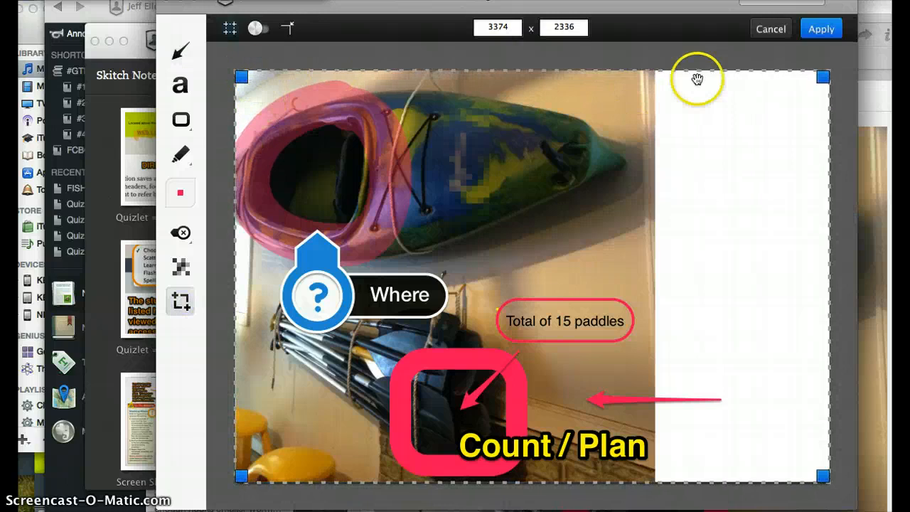
pyautogui.moveTo(818, 77); pyautogui.dragTo(816, 76)
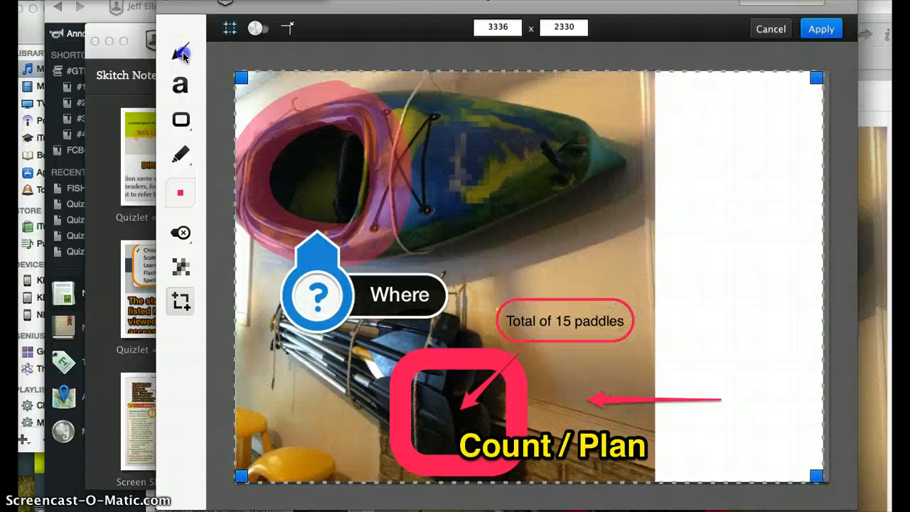
pyautogui.click(182, 56)
pyautogui.click(601, 400)
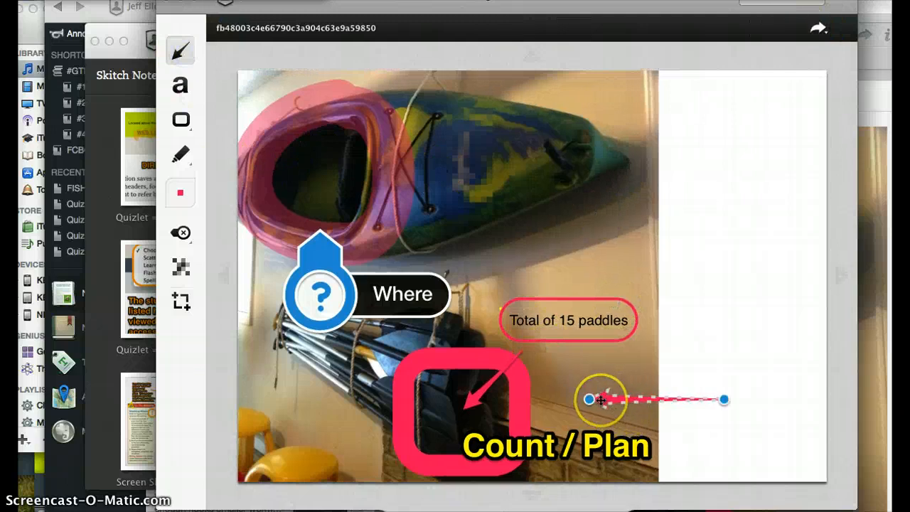
pyautogui.press('Delete')
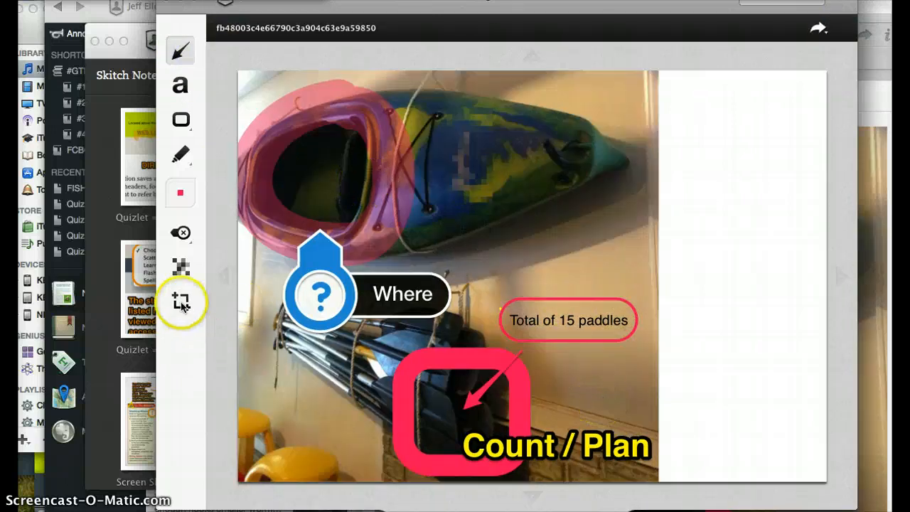
# Crop off the blank white strip on the right side of the photo.
pyautogui.click(181, 300)
pyautogui.moveTo(818, 77); pyautogui.dragTo(651, 89)
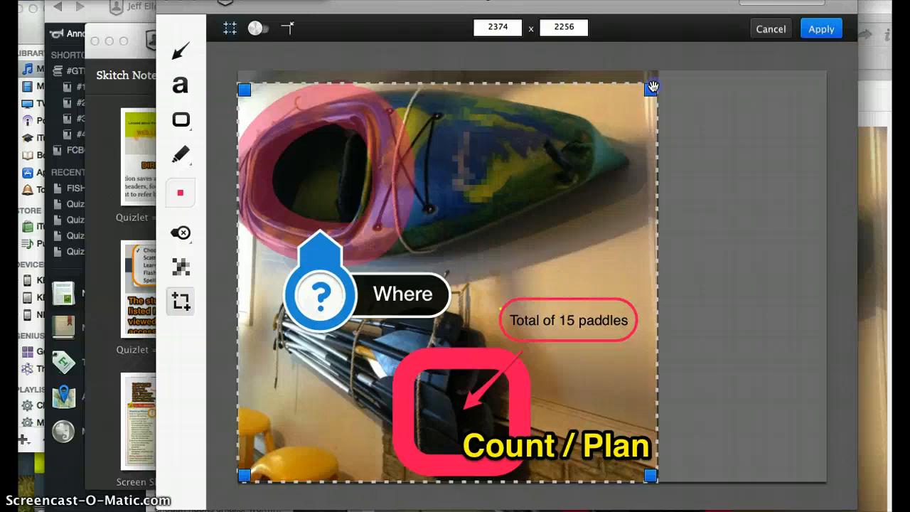
pyautogui.click(819, 30)
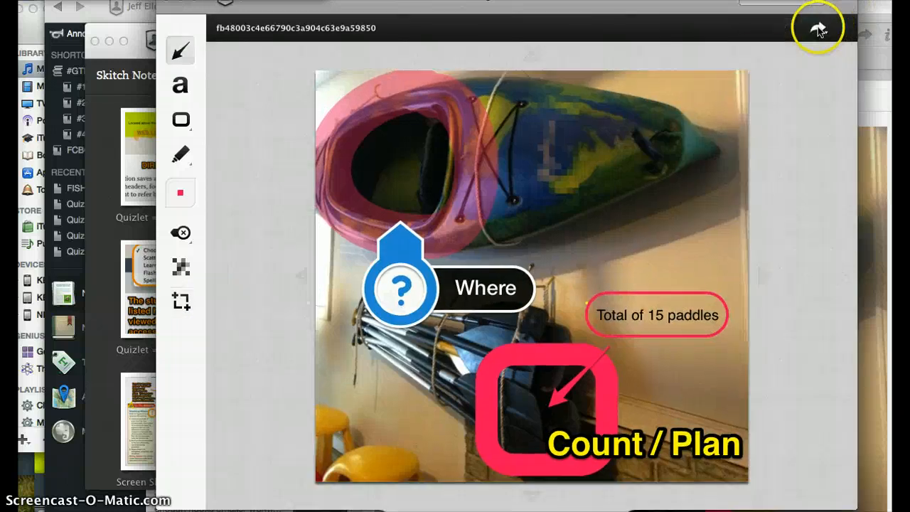
# Close the Skitch editor with Cmd+W to return to the updated Kayak Prep note.
pyautogui.click(817, 31)
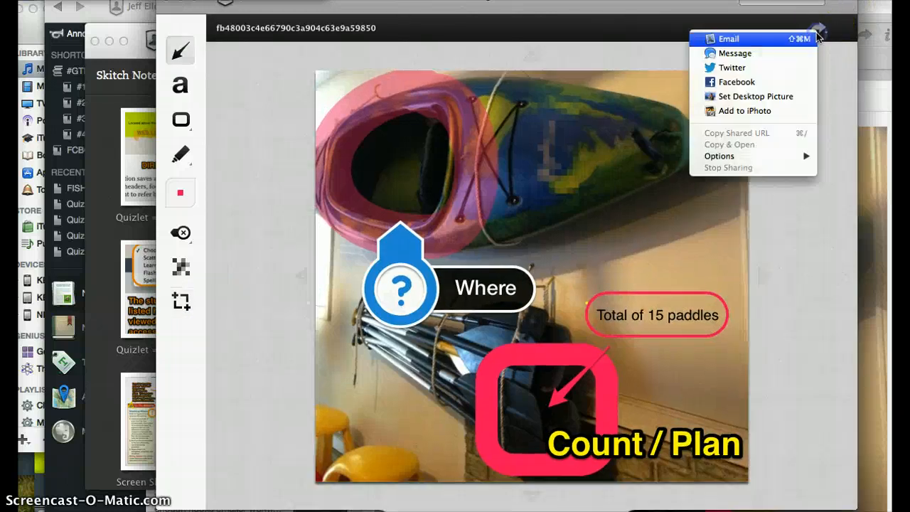
pyautogui.click(832, 29)
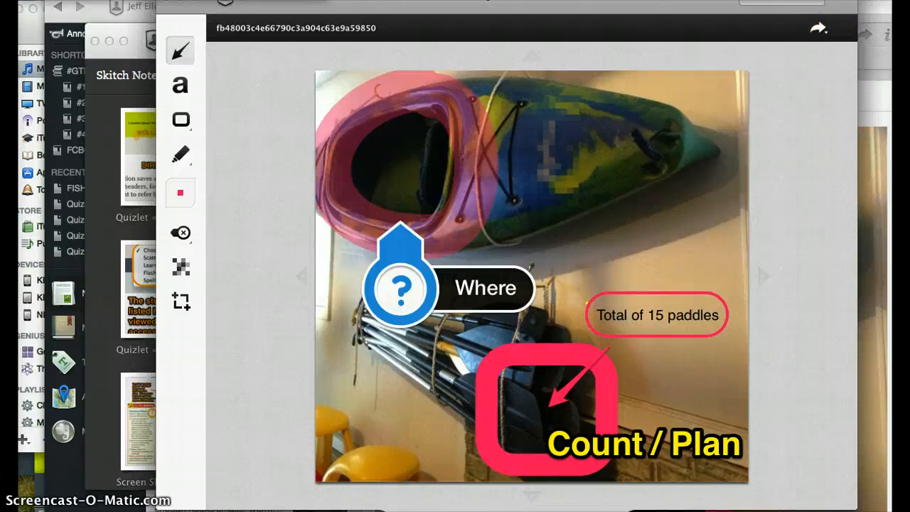
pyautogui.press('super+w')
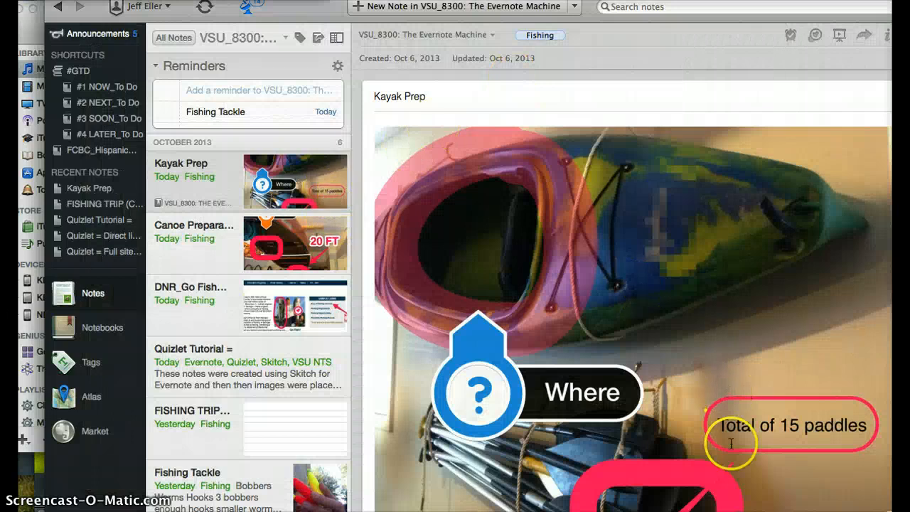
pyautogui.scroll(-4, 730, 443)
pyautogui.scroll(4, 731, 444)
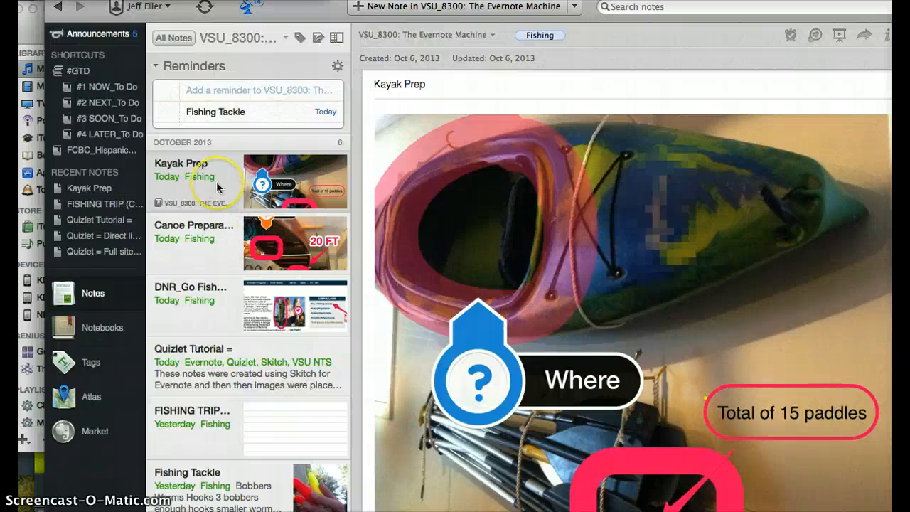
# Add Canoe Preparation, DNR_Go Fish, FISHING TRIP and Fishing Tackle to Kayak Prep in a Table of Contents note.
pyautogui.keyDown('super'); pyautogui.click(200, 242); pyautogui.keyUp('super')
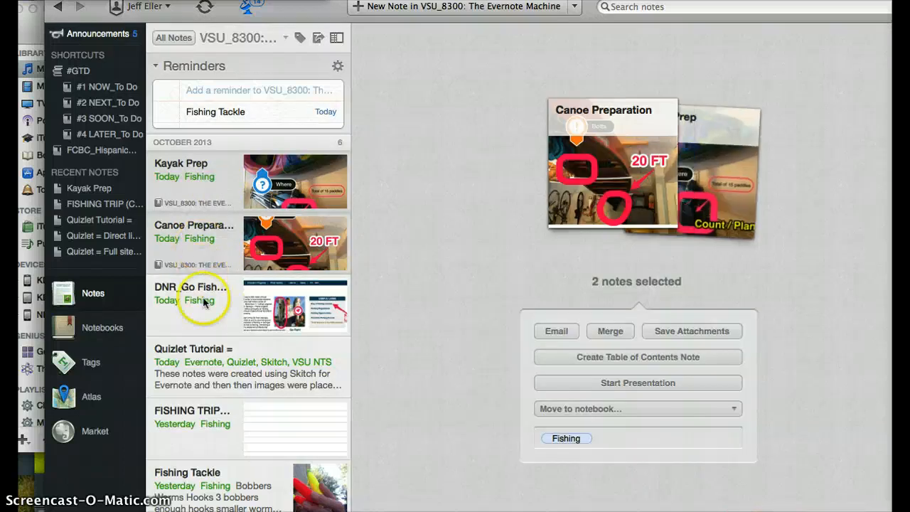
pyautogui.keyDown('super'); pyautogui.click(204, 294); pyautogui.keyUp('super')
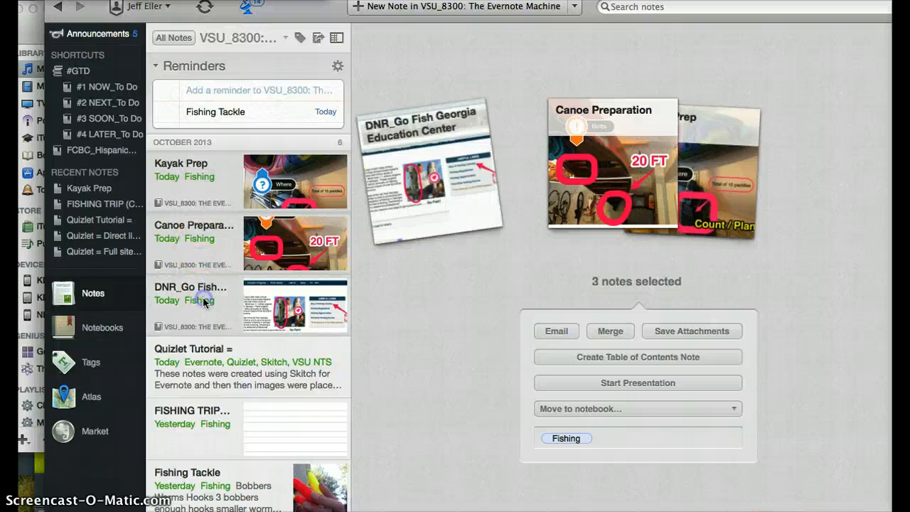
pyautogui.keyDown('super'); pyautogui.click(208, 416); pyautogui.keyUp('super')
pyautogui.keyDown('super'); pyautogui.click(209, 474); pyautogui.keyUp('super')
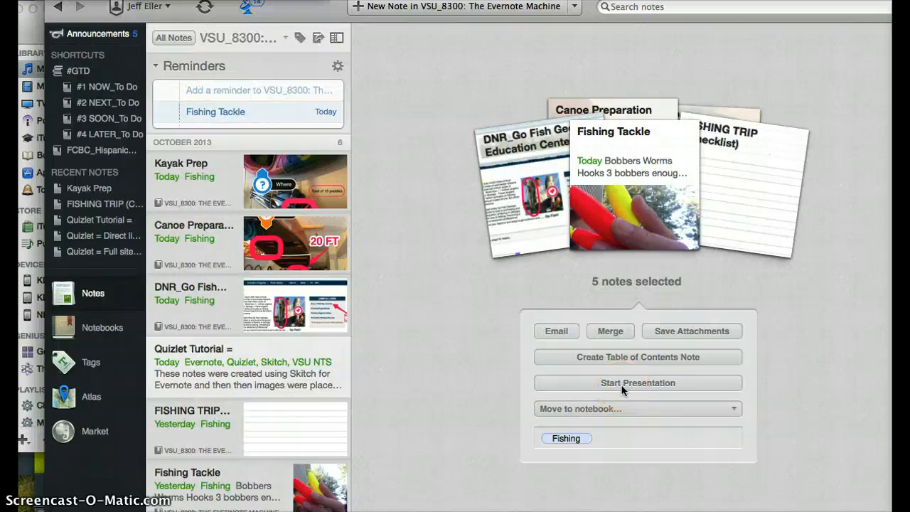
pyautogui.click(631, 355)
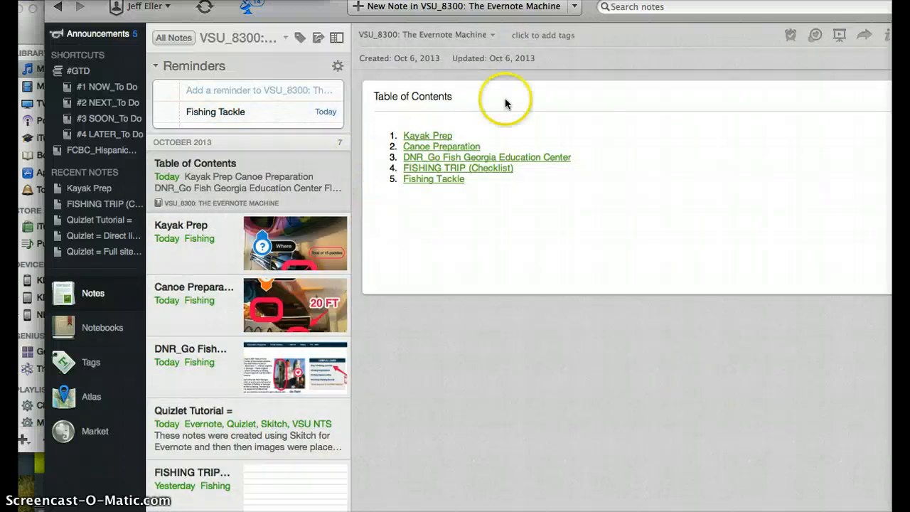
# Retitle the table-of-contents note to 'Notes for the Fishing Trip:'.
pyautogui.tripleClick(435, 103)
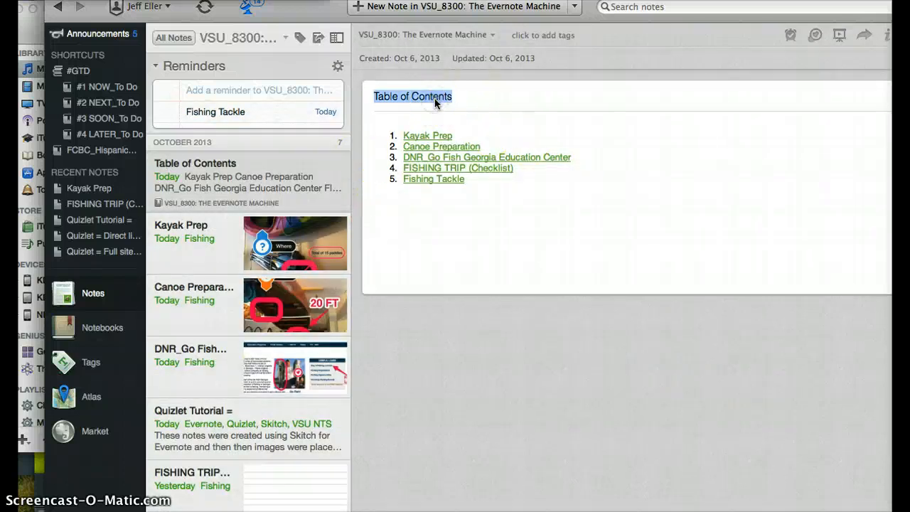
pyautogui.write('Notes for the Fishing Trip:')
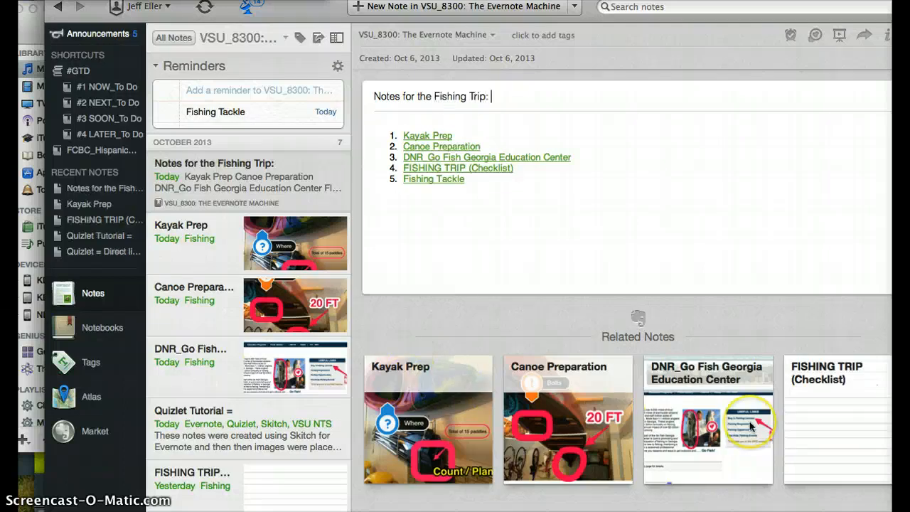
pyautogui.click(609, 132)
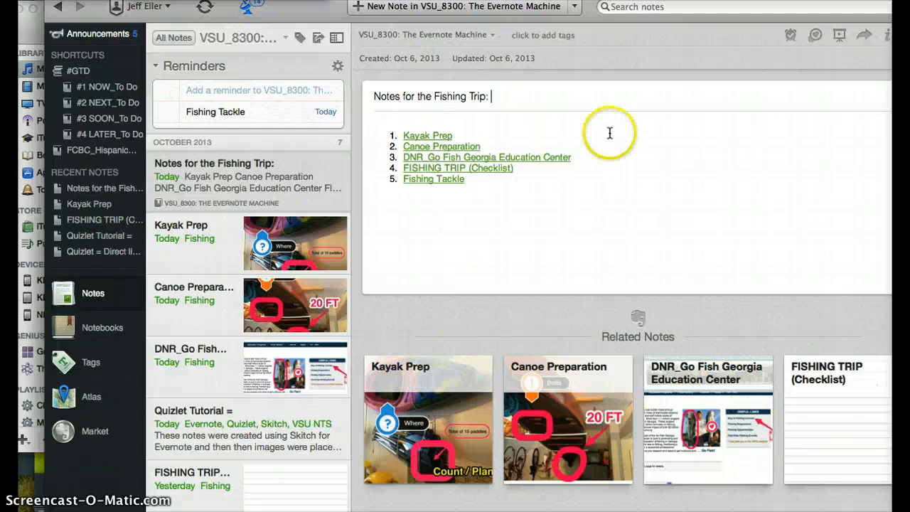
# Tag the note with Fishing.
pyautogui.click(546, 35)
pyautogui.write('Fishing')
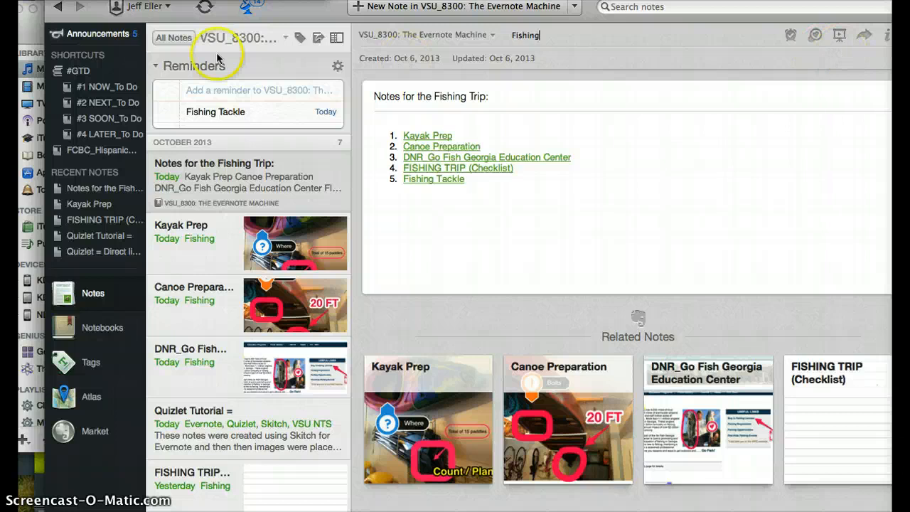
pyautogui.click(204, 7)
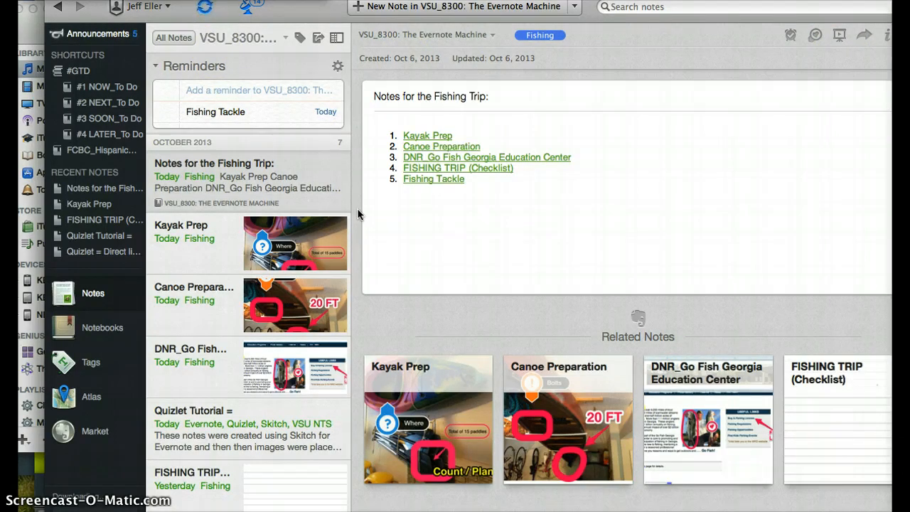
# View the note's sharing options for social posting, email and share URL, then dismiss them.
pyautogui.click(863, 34)
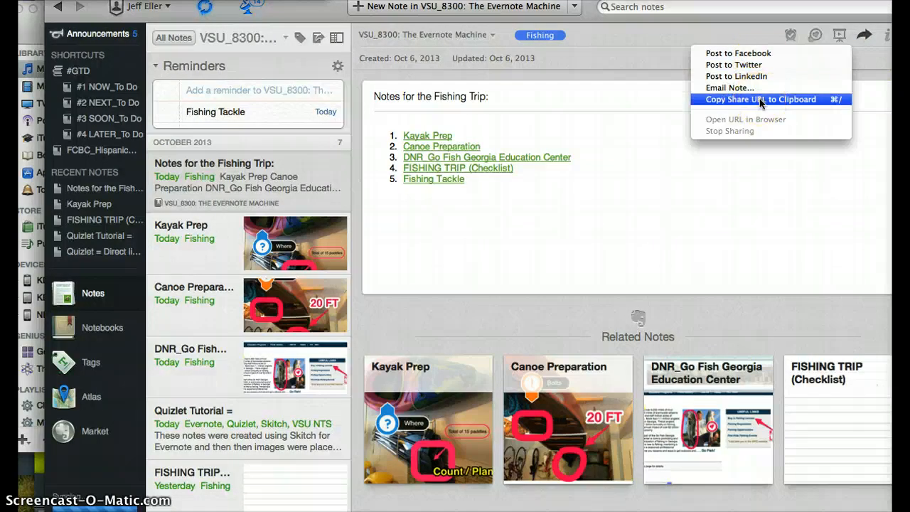
pyautogui.click(615, 119)
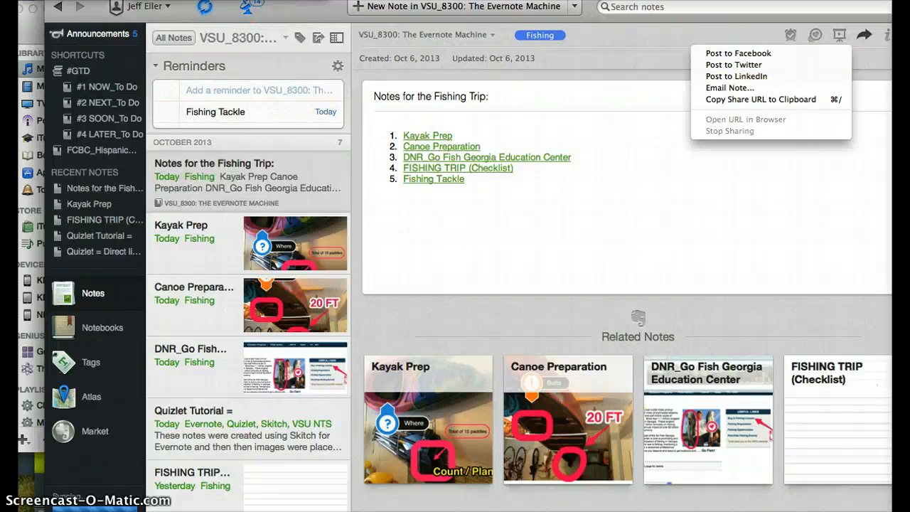